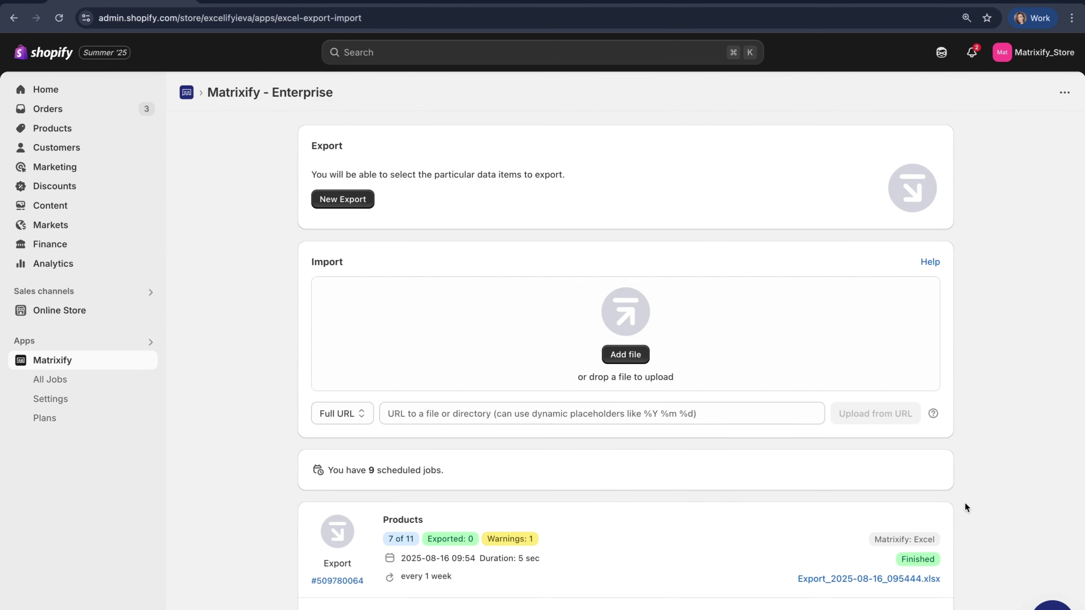
Start a new export and keep its format at Matrixify: Excel after briefly trying CSV
{"action": "left_click", "coordinate": [345, 200]}
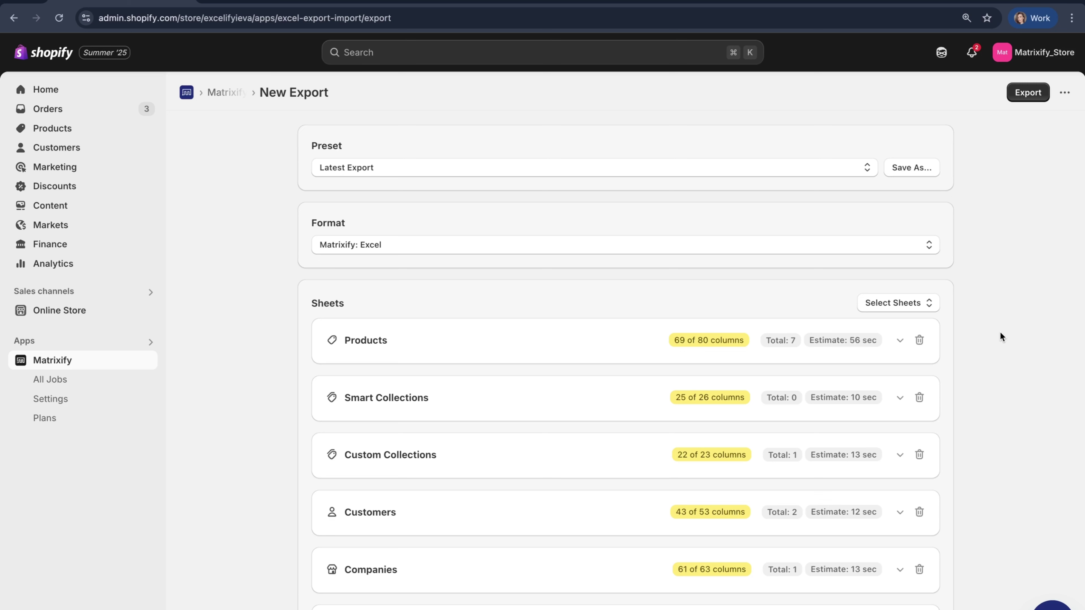
{"action": "left_click", "coordinate": [879, 245]}
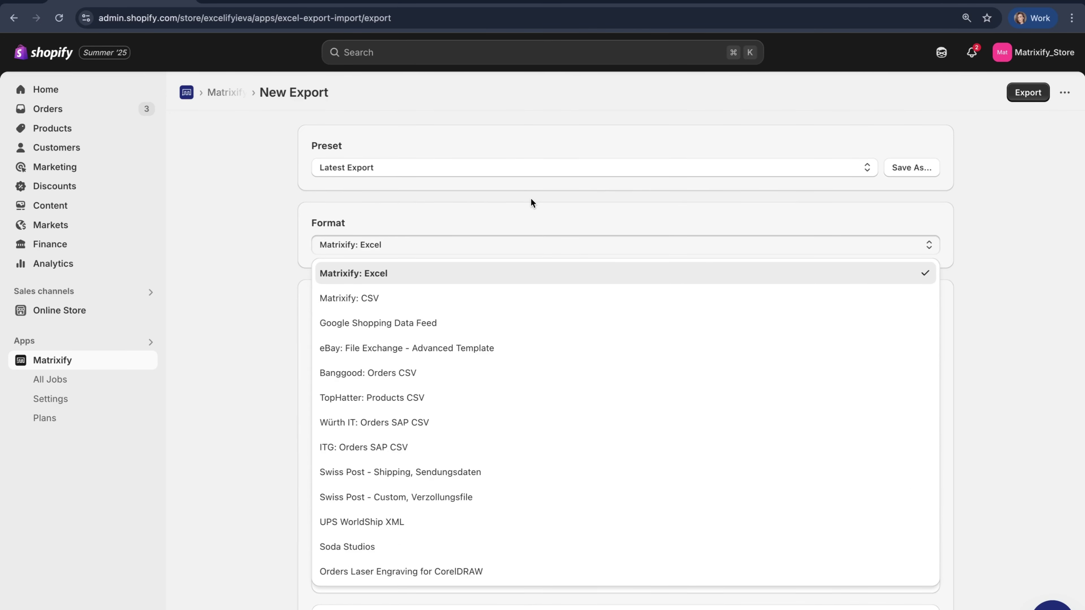
{"action": "left_click", "coordinate": [549, 302]}
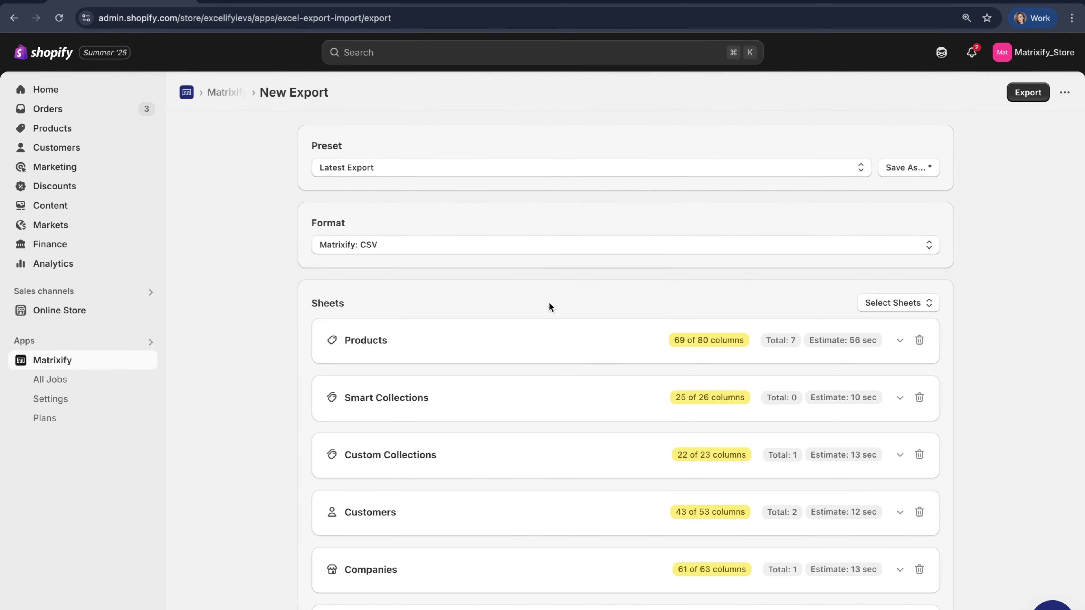
{"action": "left_click", "coordinate": [547, 247]}
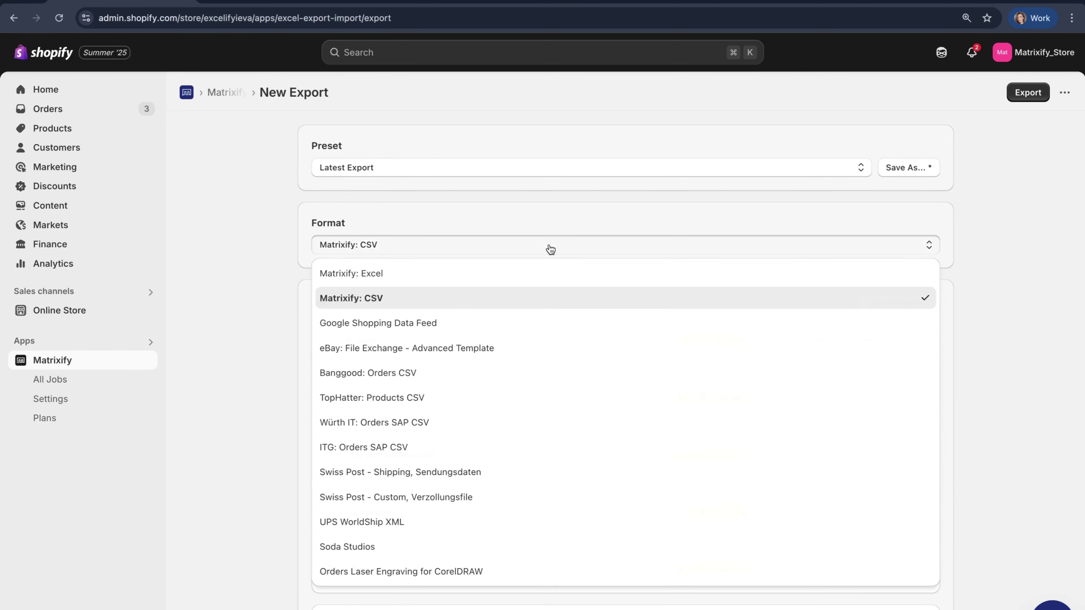
{"action": "left_click", "coordinate": [570, 277]}
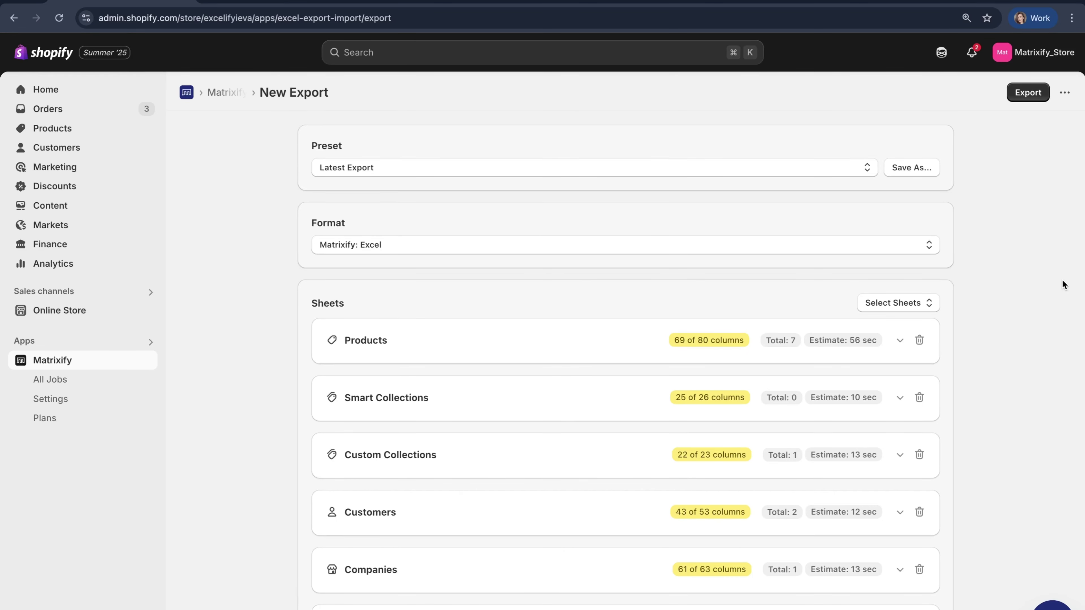
Clear all 17 export sheets and select only the Orders sheet
{"action": "scroll", "coordinate": [1064, 284], "scroll_direction": "down", "scroll_amount": 3}
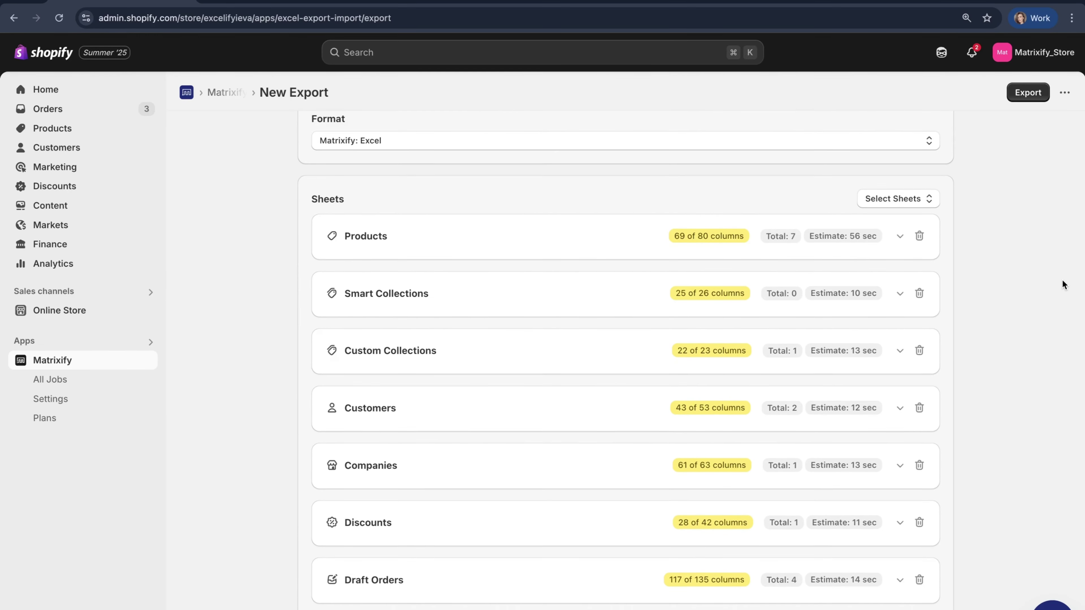
{"action": "scroll", "coordinate": [1063, 285], "scroll_direction": "down", "scroll_amount": 6}
{"action": "scroll", "coordinate": [1063, 284], "scroll_direction": "up", "scroll_amount": 8}
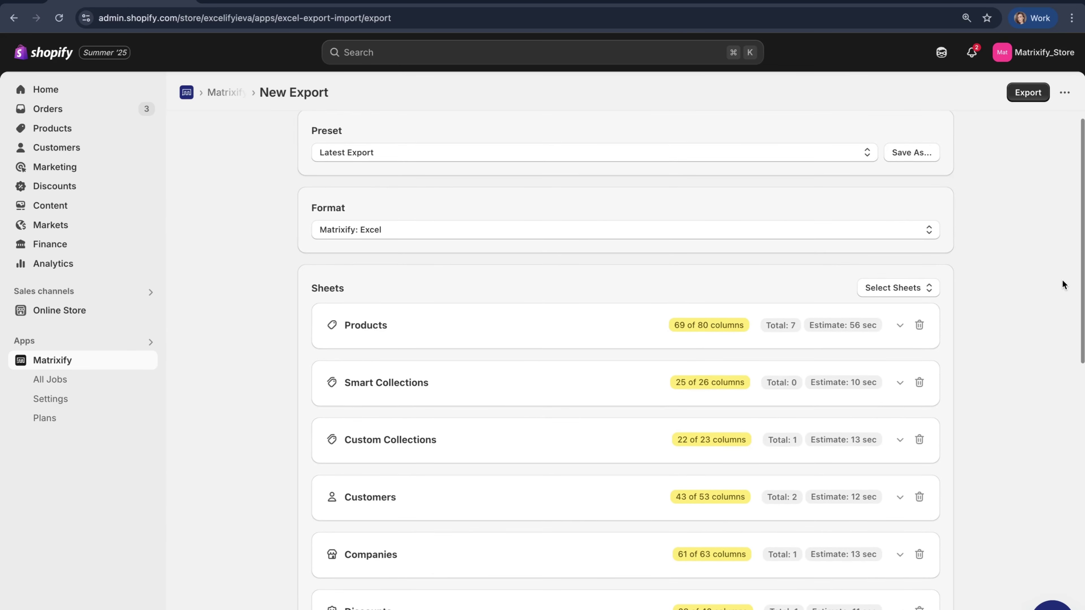
{"action": "scroll", "coordinate": [1064, 284], "scroll_direction": "down", "scroll_amount": 3}
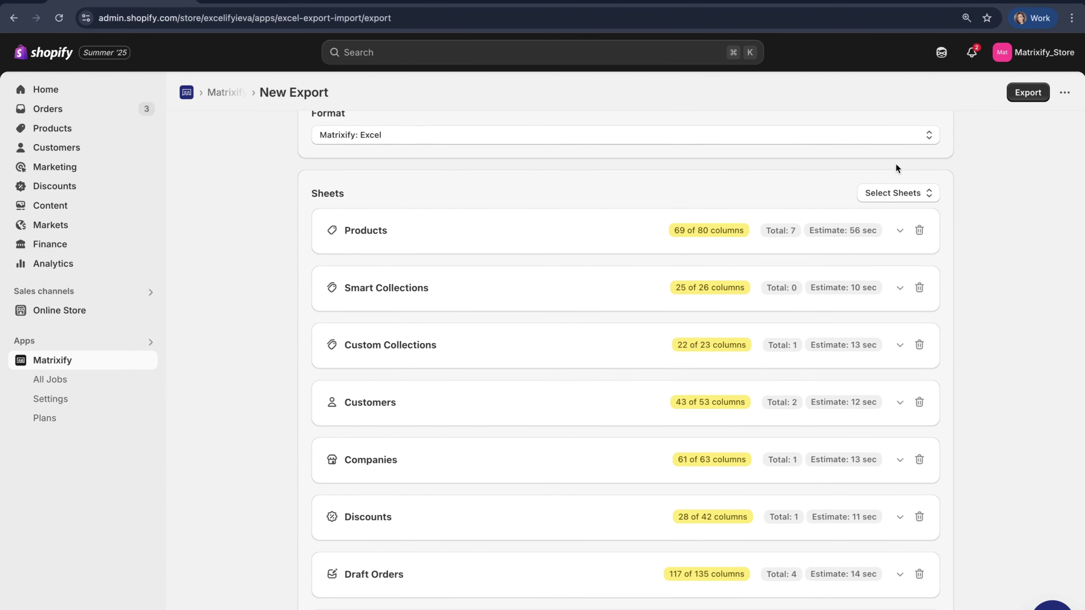
{"action": "left_click", "coordinate": [899, 195]}
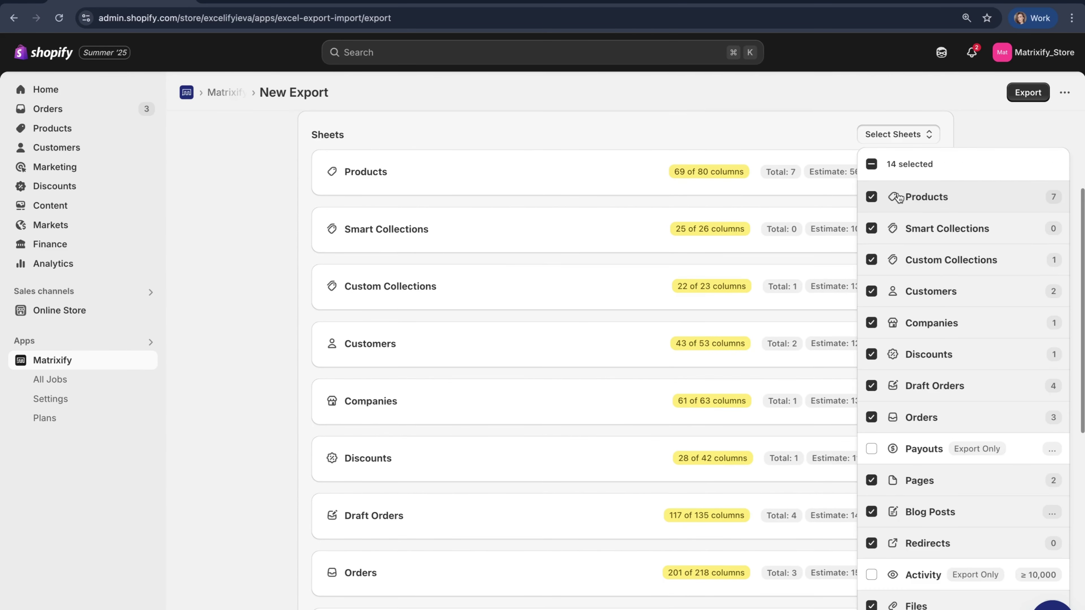
{"action": "left_click", "coordinate": [876, 164]}
{"action": "left_click", "coordinate": [876, 164]}
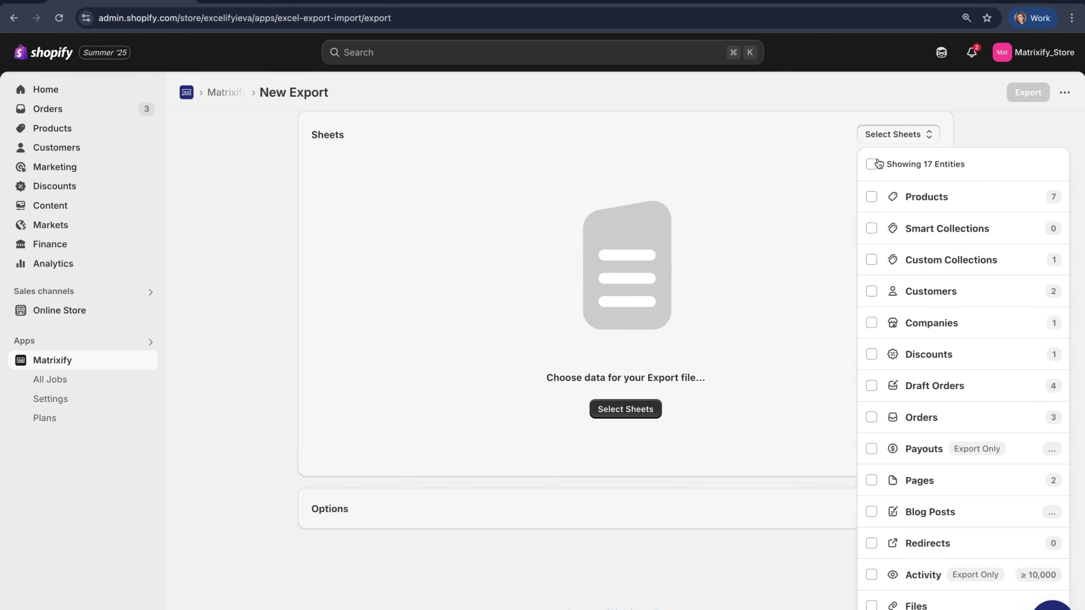
{"action": "left_click", "coordinate": [917, 422]}
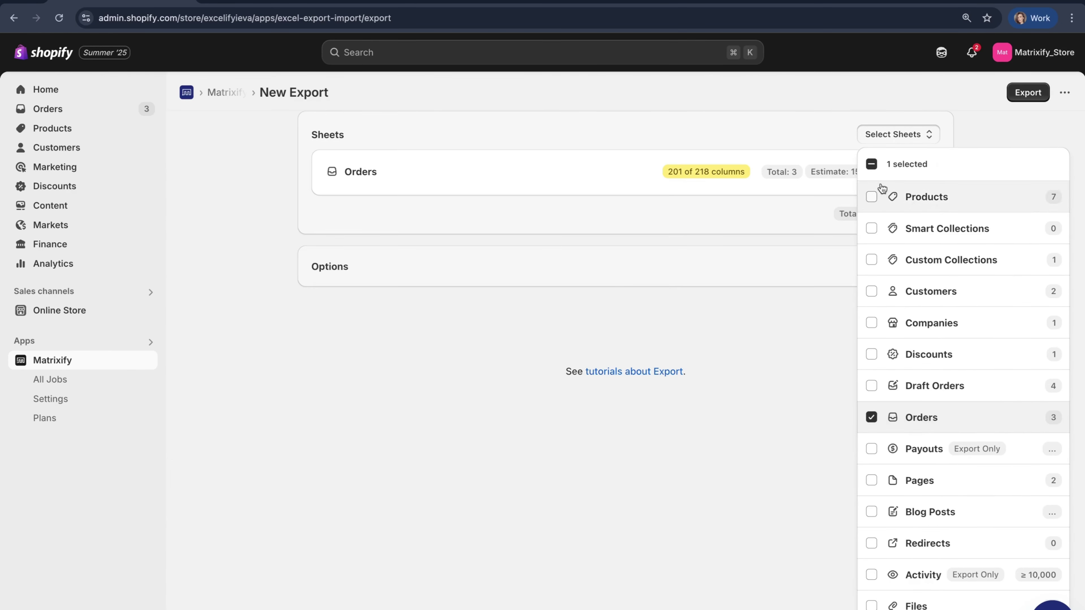
{"action": "left_click", "coordinate": [880, 135]}
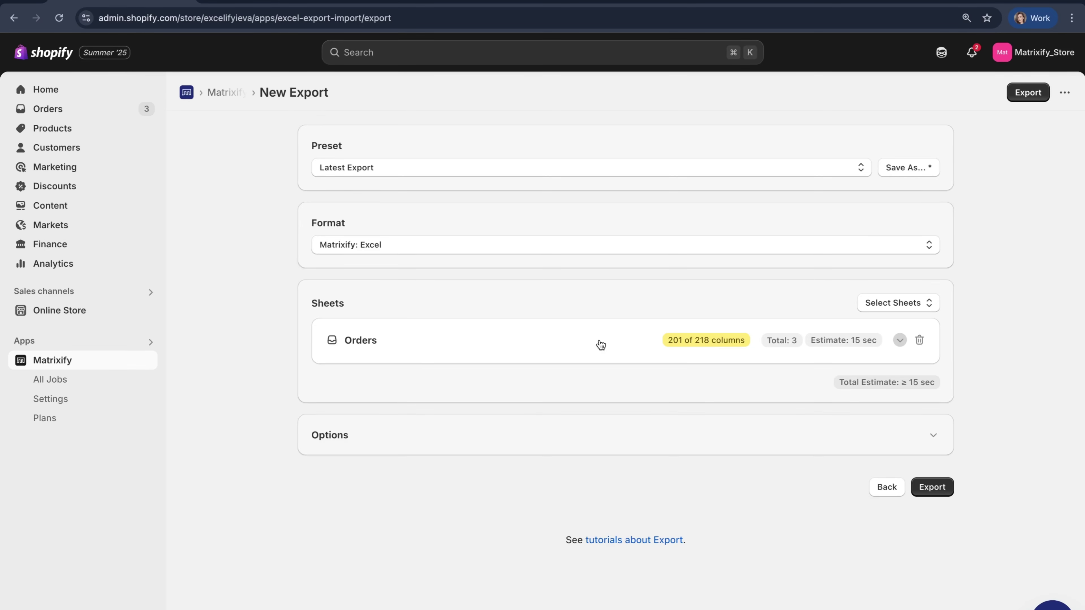
Uncheck the Customers, Companies, Line Items, Refunds, Transactions and Metafields groups in the Orders sheet
{"action": "left_click", "coordinate": [601, 344]}
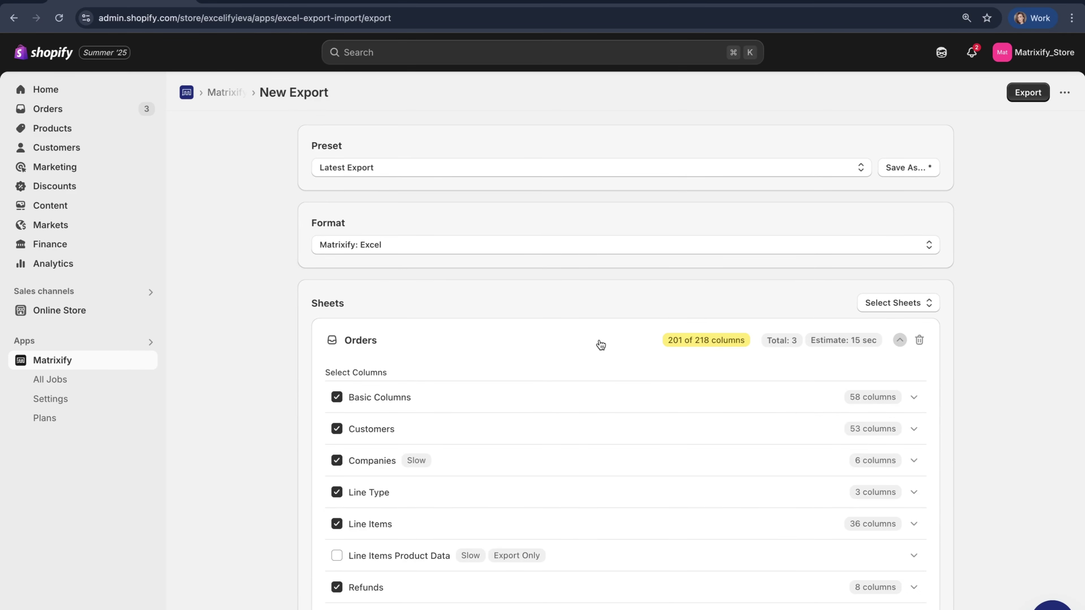
{"action": "scroll", "coordinate": [601, 344], "scroll_direction": "down", "scroll_amount": 4}
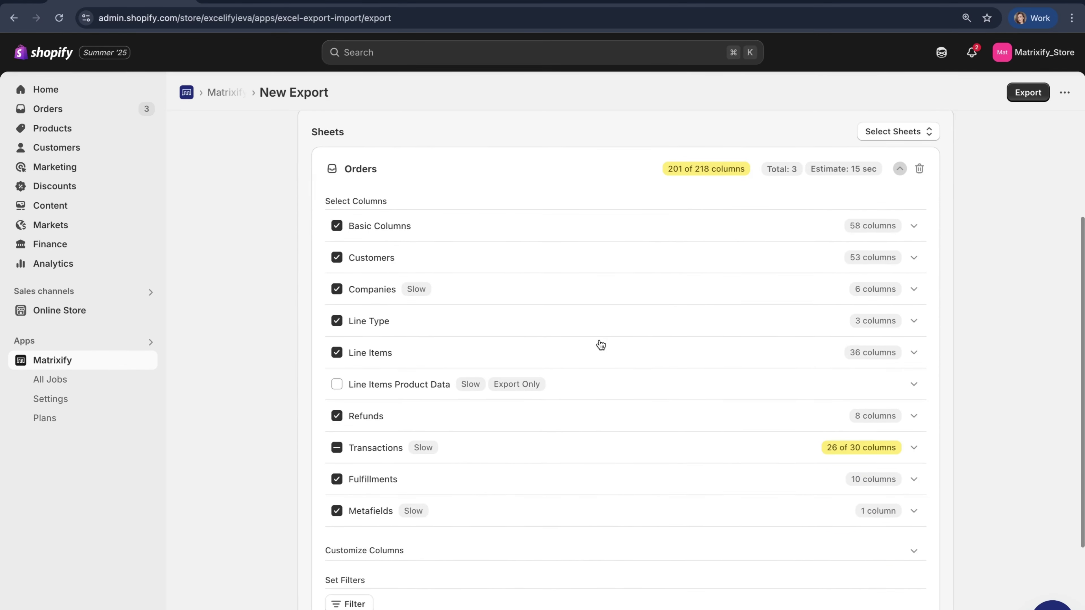
{"action": "scroll", "coordinate": [599, 344], "scroll_direction": "up", "scroll_amount": 1}
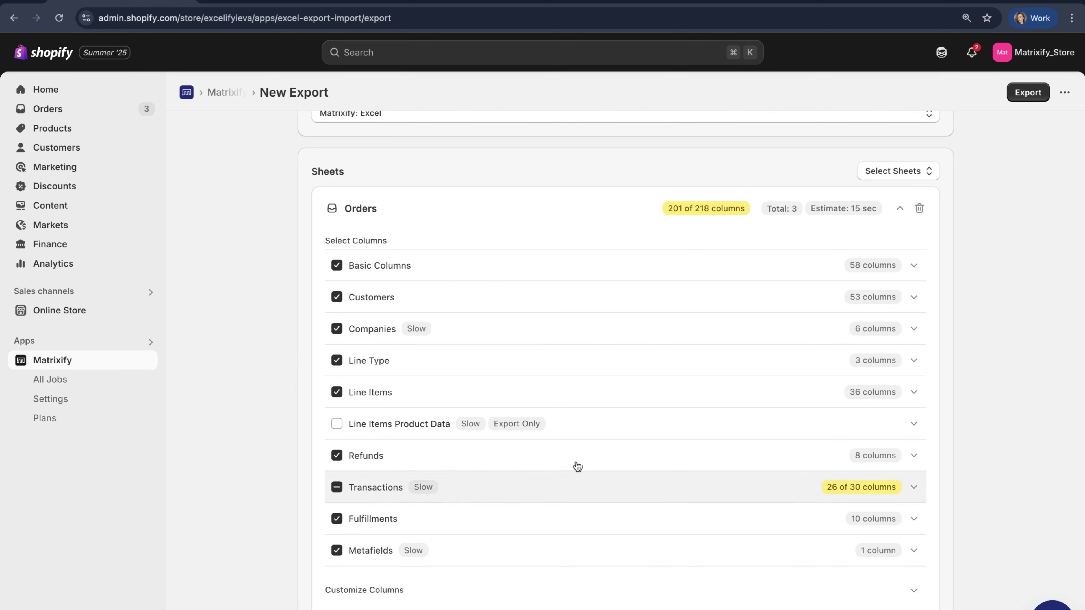
{"action": "scroll", "coordinate": [273, 543], "scroll_direction": "down", "scroll_amount": 1}
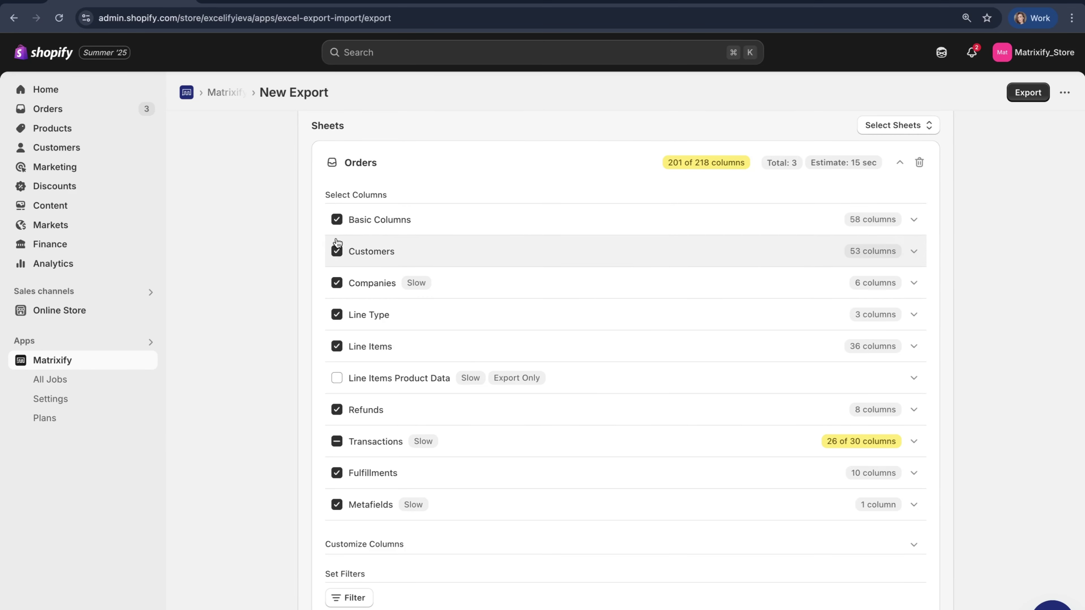
{"action": "left_click", "coordinate": [336, 251]}
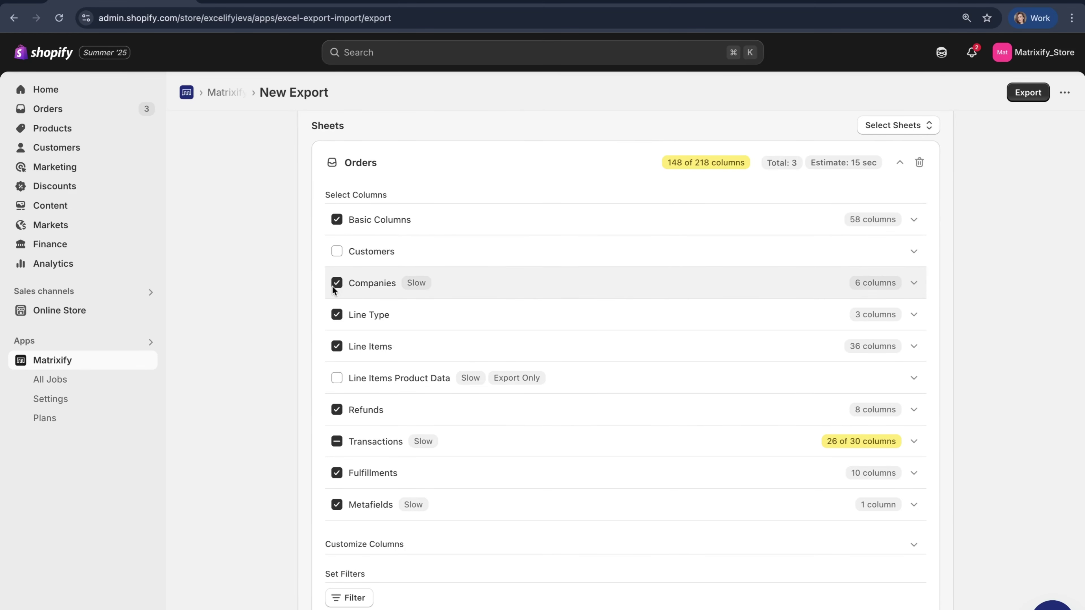
{"action": "left_click", "coordinate": [337, 283]}
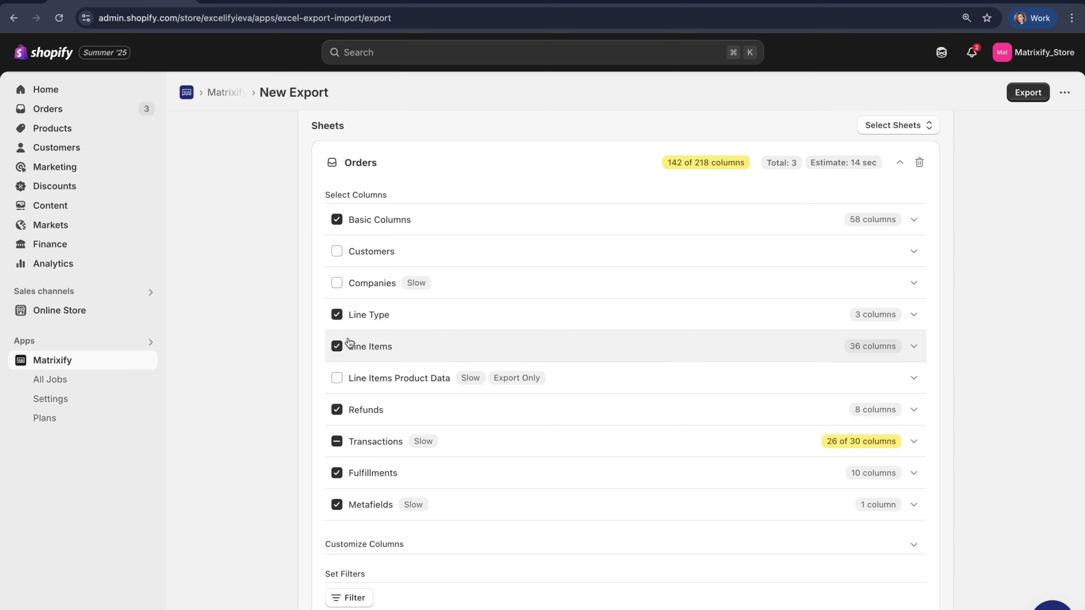
{"action": "left_click", "coordinate": [337, 347]}
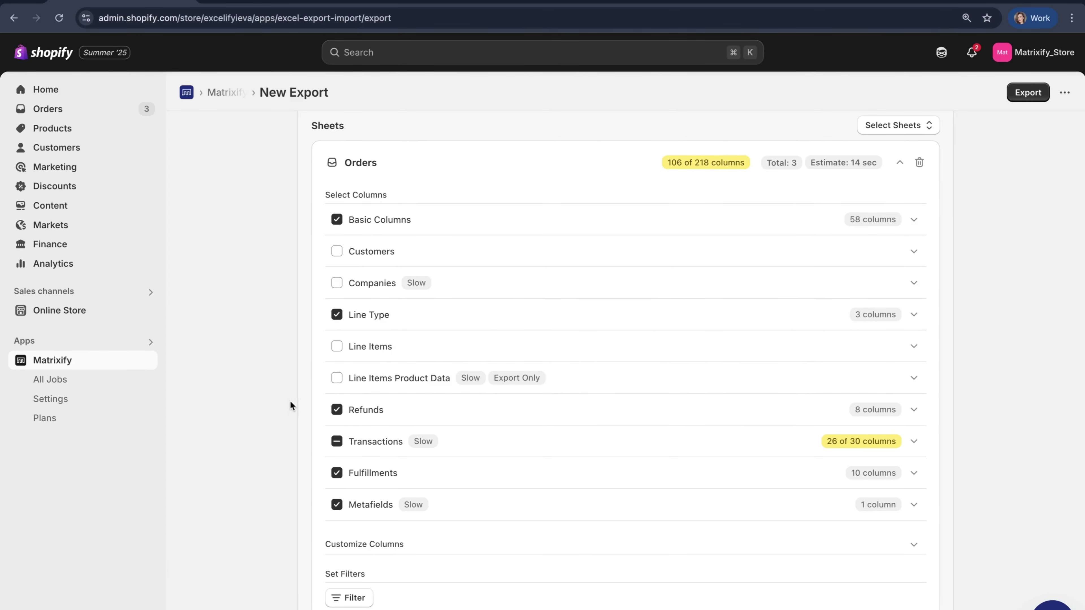
{"action": "left_click", "coordinate": [338, 409]}
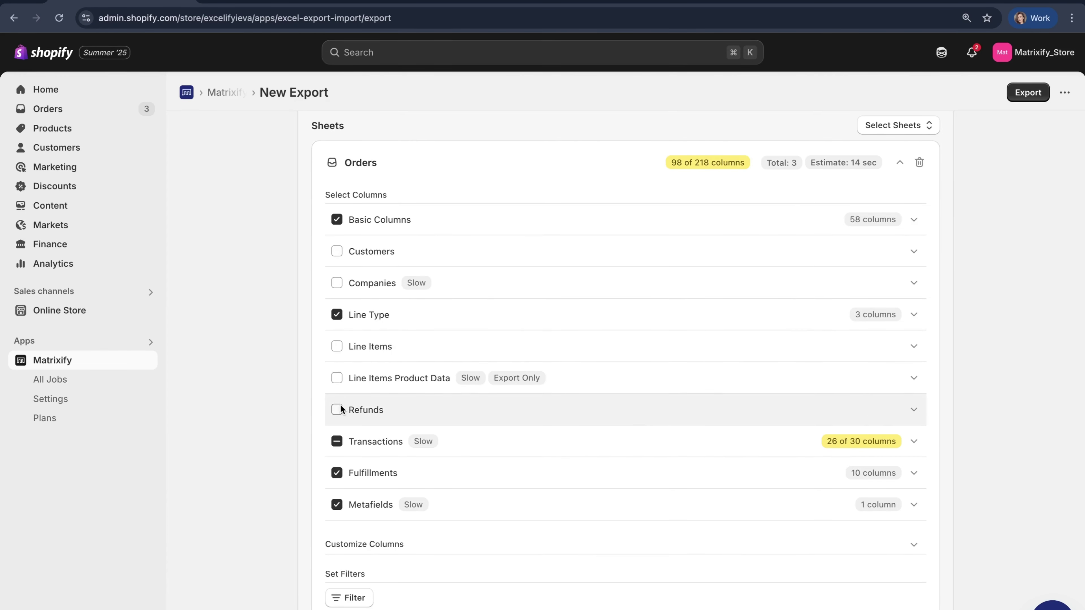
{"action": "left_click", "coordinate": [337, 442]}
{"action": "left_click", "coordinate": [337, 442]}
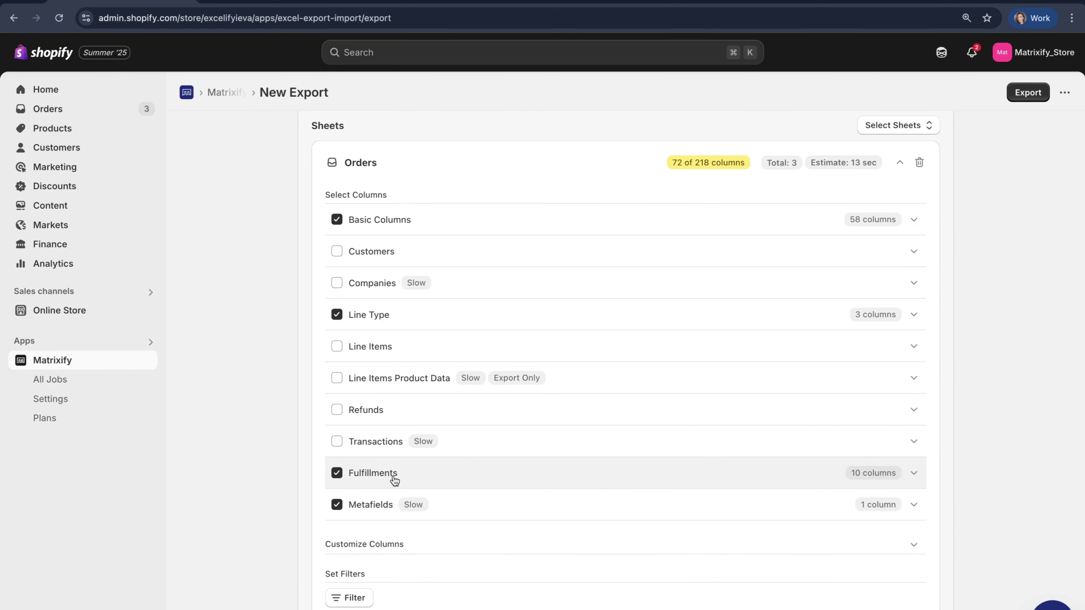
{"action": "left_click", "coordinate": [336, 505]}
{"action": "scroll", "coordinate": [284, 462], "scroll_direction": "up", "scroll_amount": 1}
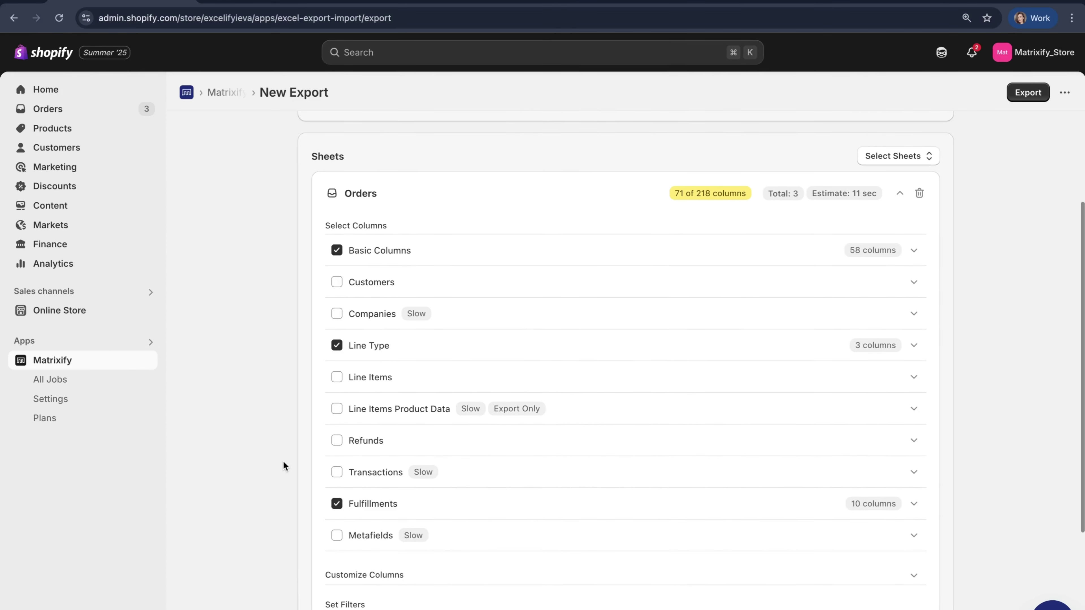
{"action": "scroll", "coordinate": [283, 462], "scroll_direction": "down", "scroll_amount": 1}
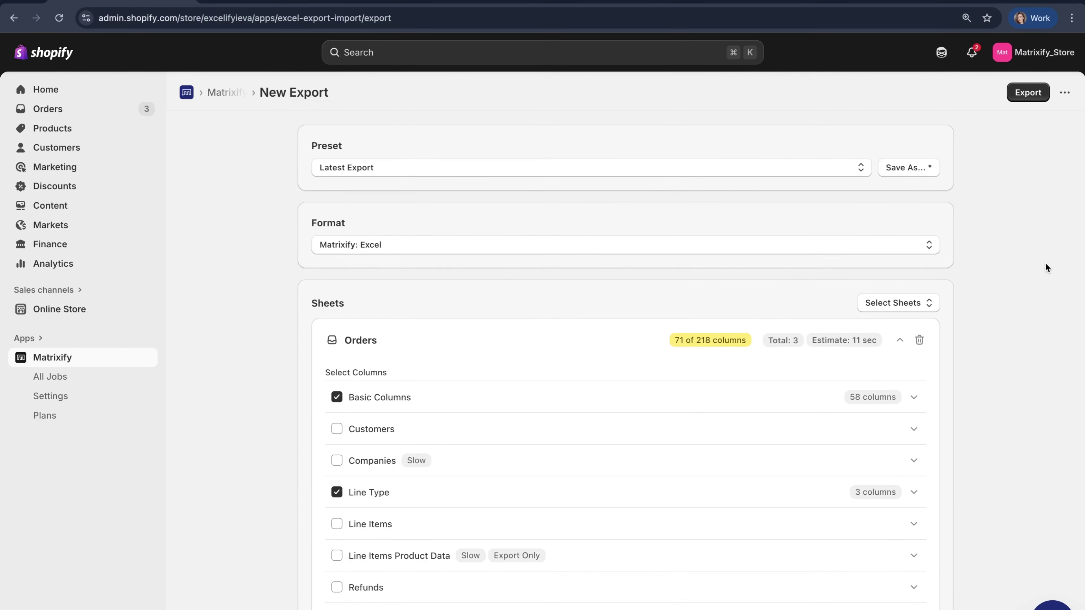
Cut Basic Columns down to ID, Name and Command, then expand the Fulfillments group
{"action": "scroll", "coordinate": [1045, 267], "scroll_direction": "down", "scroll_amount": 3}
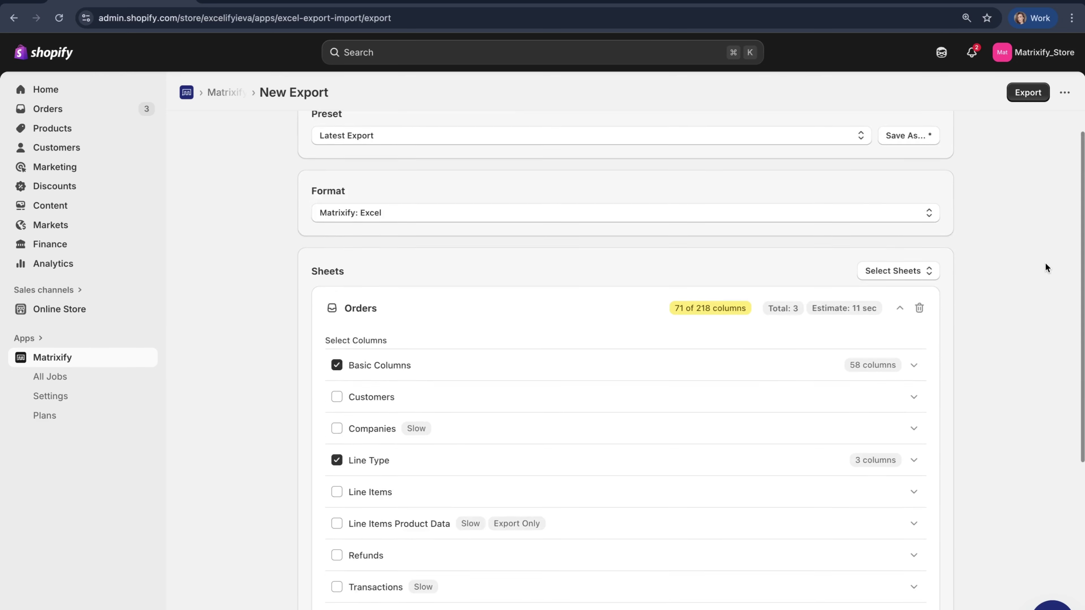
{"action": "left_click", "coordinate": [634, 270]}
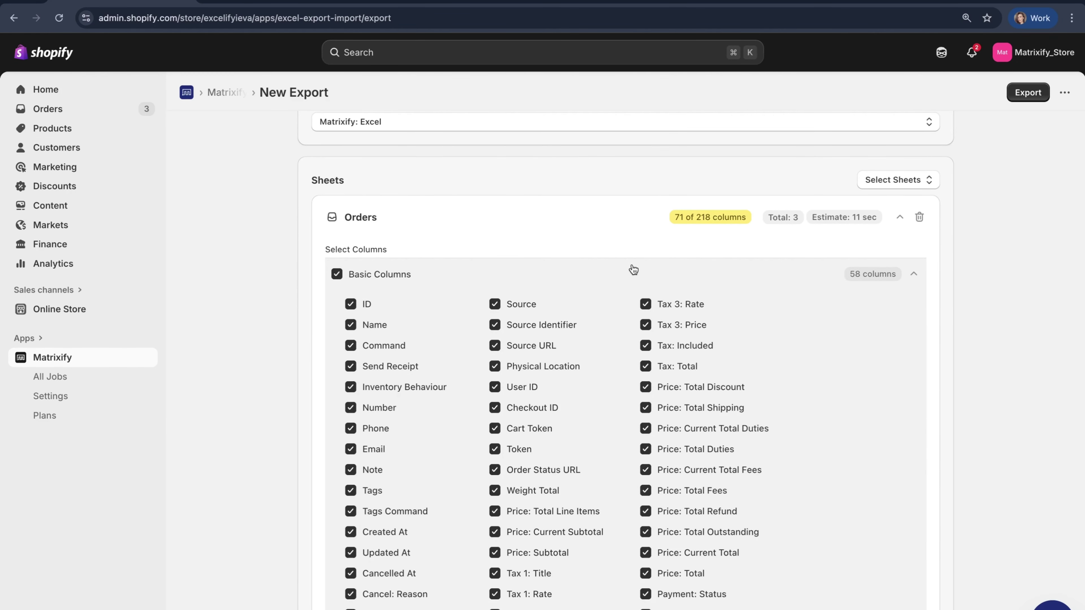
{"action": "left_click", "coordinate": [395, 274]}
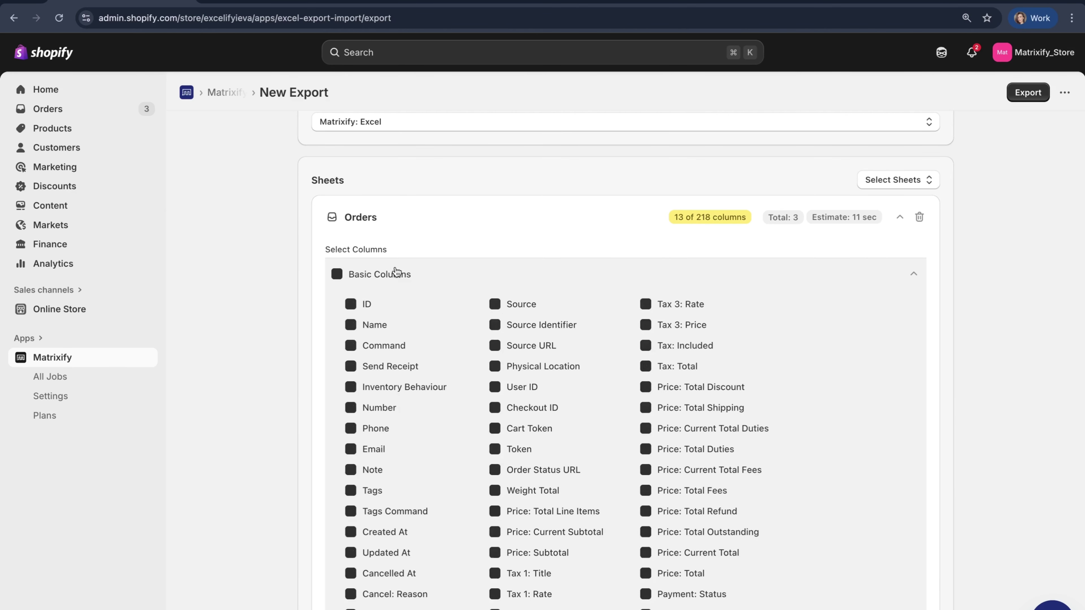
{"action": "left_click", "coordinate": [361, 306]}
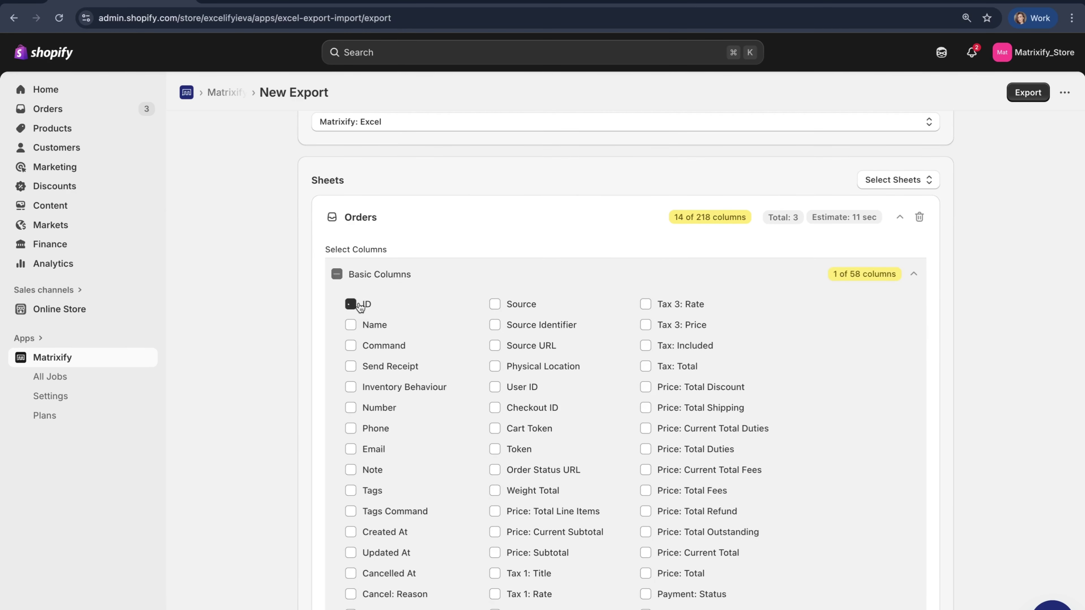
{"action": "left_click", "coordinate": [372, 326]}
{"action": "left_click", "coordinate": [387, 350]}
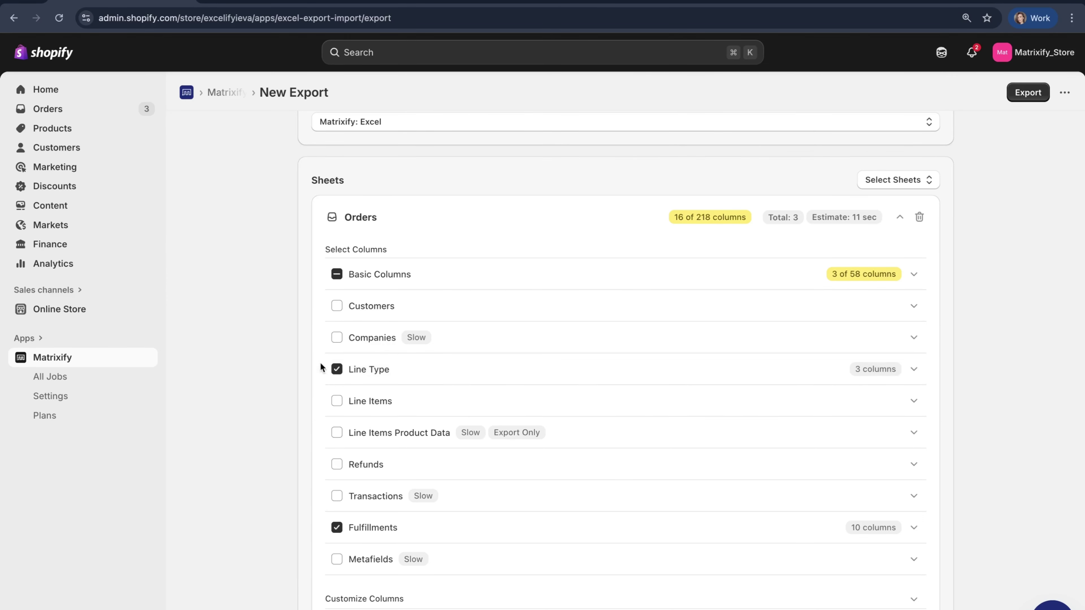
{"action": "scroll", "coordinate": [337, 381], "scroll_direction": "down", "scroll_amount": 3}
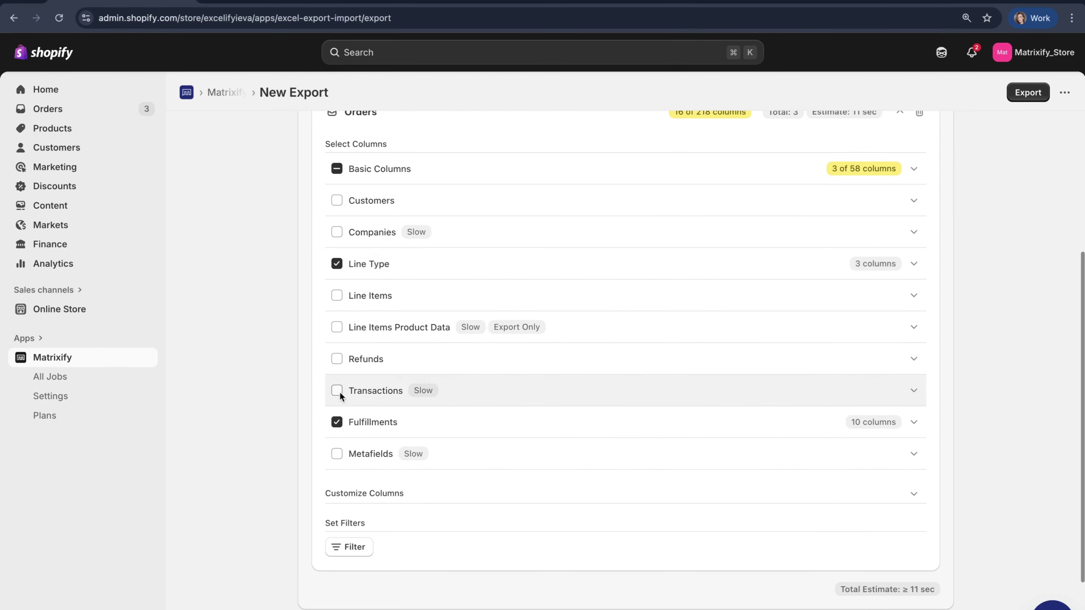
{"action": "left_click", "coordinate": [410, 423]}
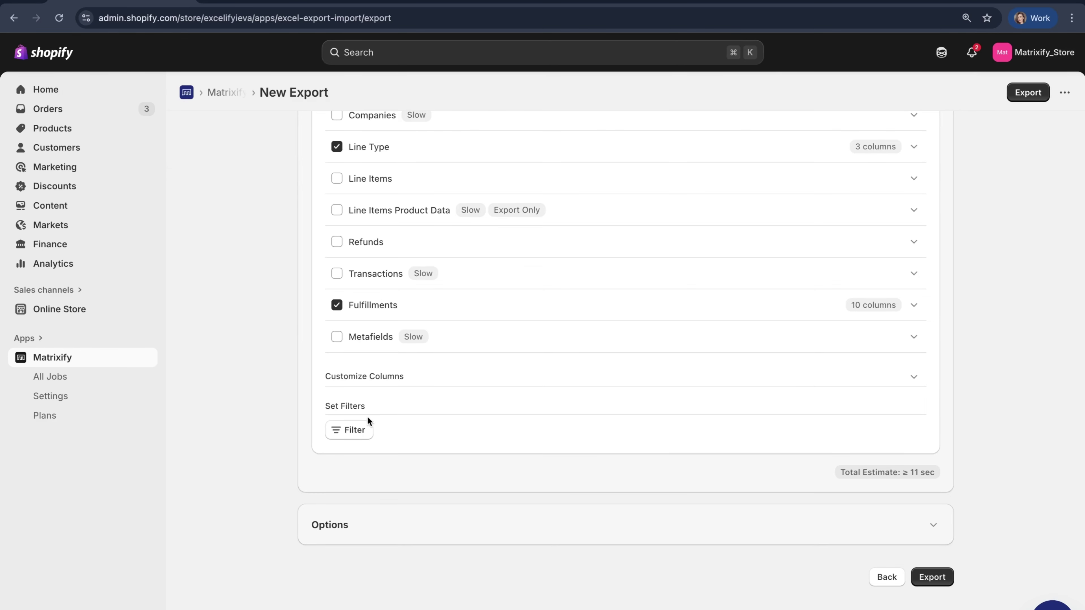
Add a filter keeping only orders whose Fulfillment Status is Fulfilled
{"action": "left_click", "coordinate": [363, 429]}
{"action": "left_click", "coordinate": [427, 473]}
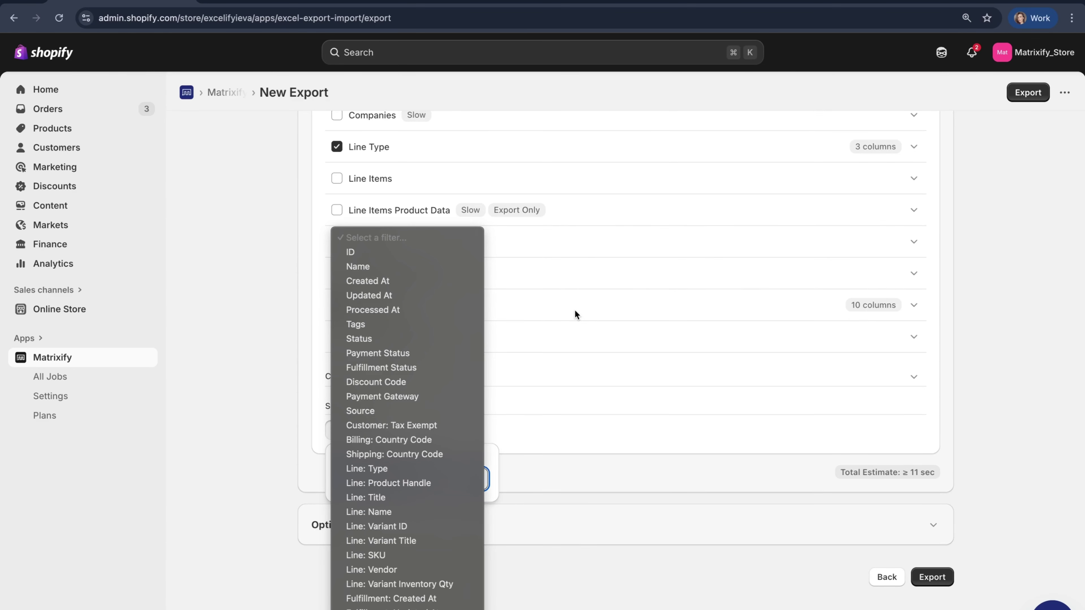
{"action": "left_click", "coordinate": [456, 368]}
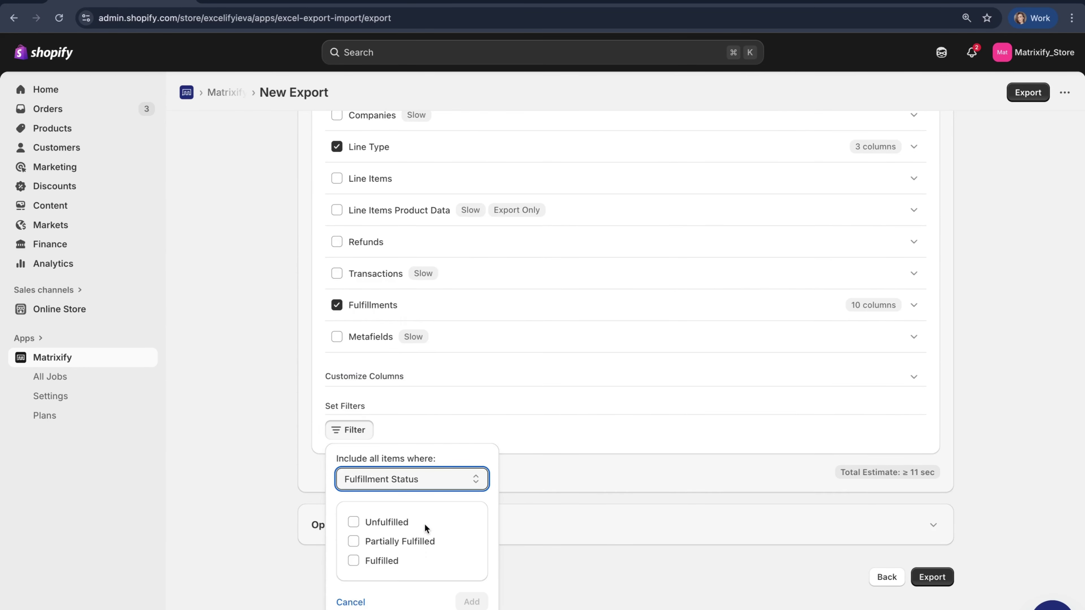
{"action": "left_click", "coordinate": [394, 561]}
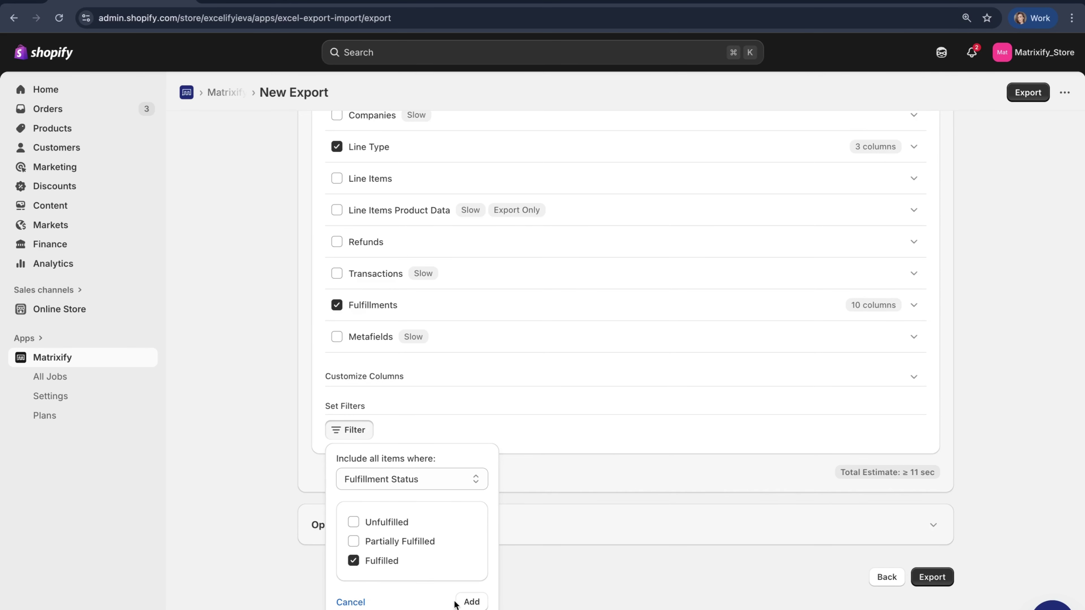
{"action": "left_click", "coordinate": [470, 603]}
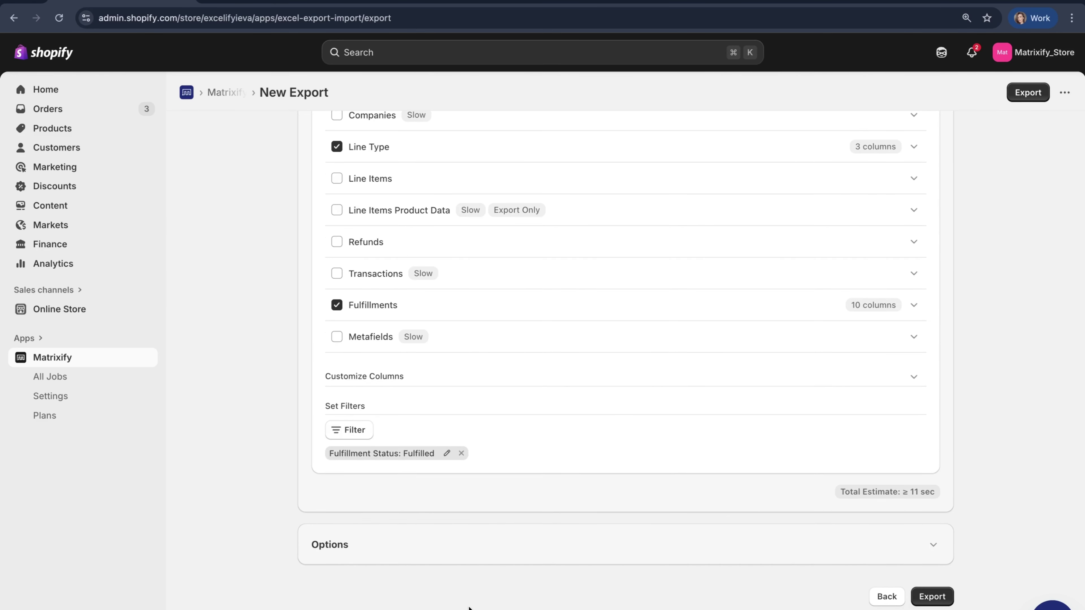
Run the Orders export
{"action": "scroll", "coordinate": [469, 607], "scroll_direction": "down", "scroll_amount": 1}
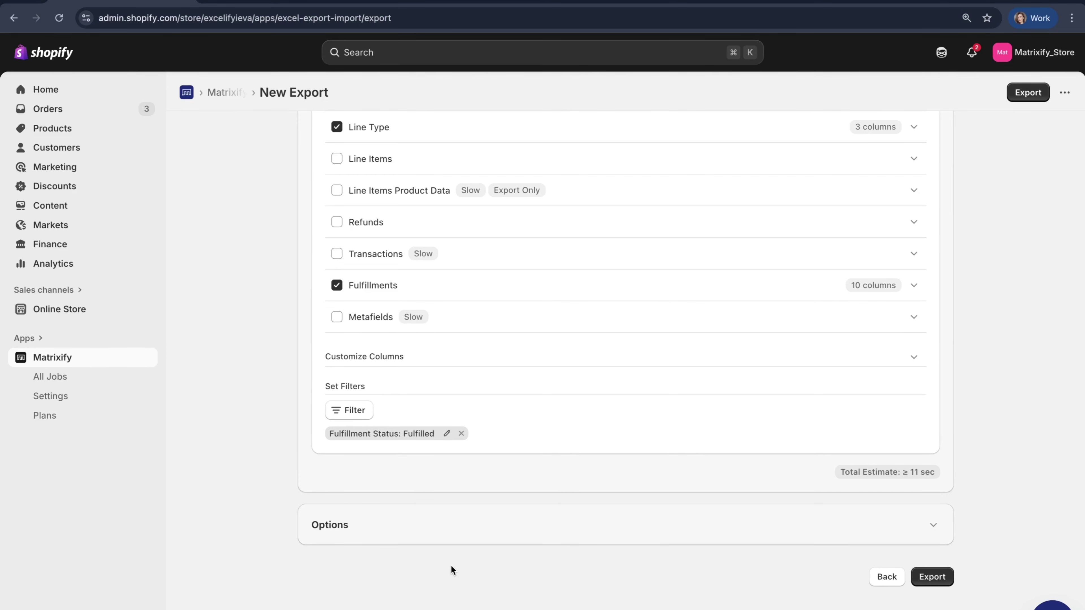
{"action": "scroll", "coordinate": [872, 444], "scroll_direction": "up", "scroll_amount": 10}
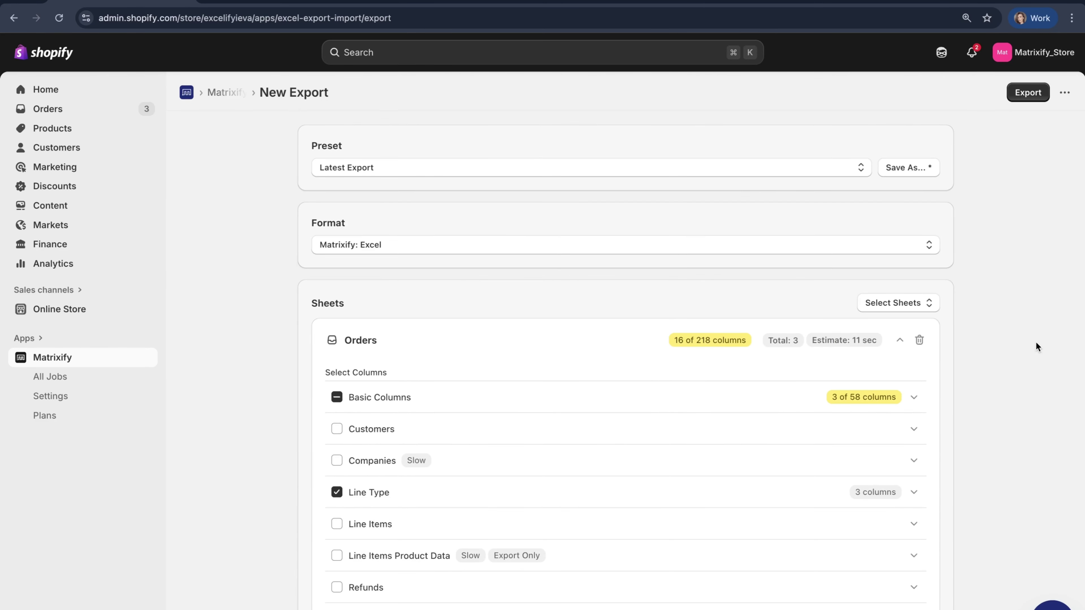
{"action": "left_click", "coordinate": [1035, 94]}
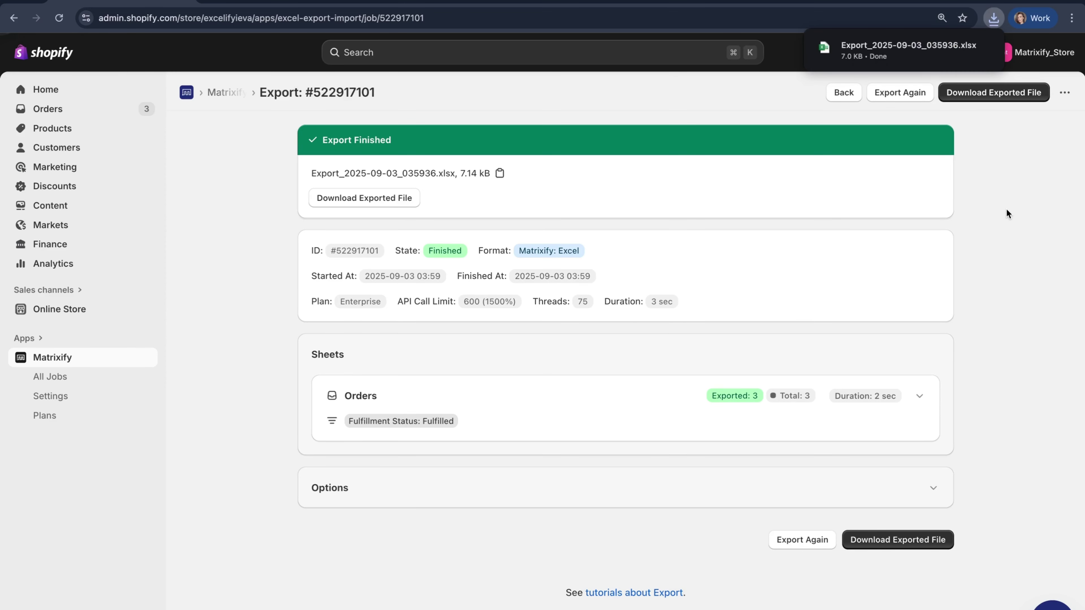
Open the downloaded Export_2025-09-03_035936.xlsx in Excel
{"action": "mouse_move", "coordinate": [903, 58]}
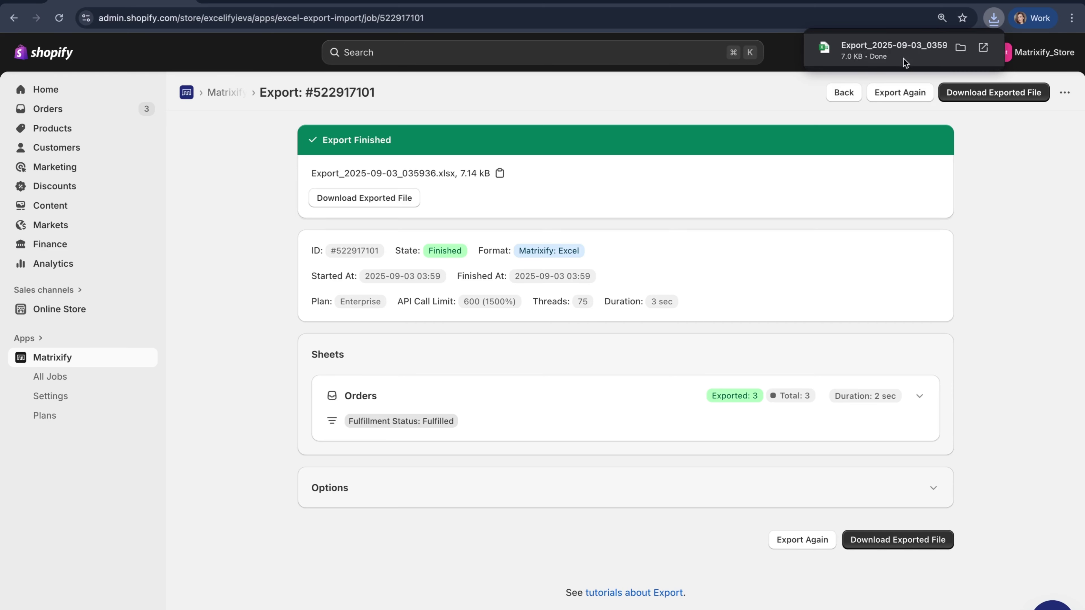
{"action": "left_click", "coordinate": [863, 53]}
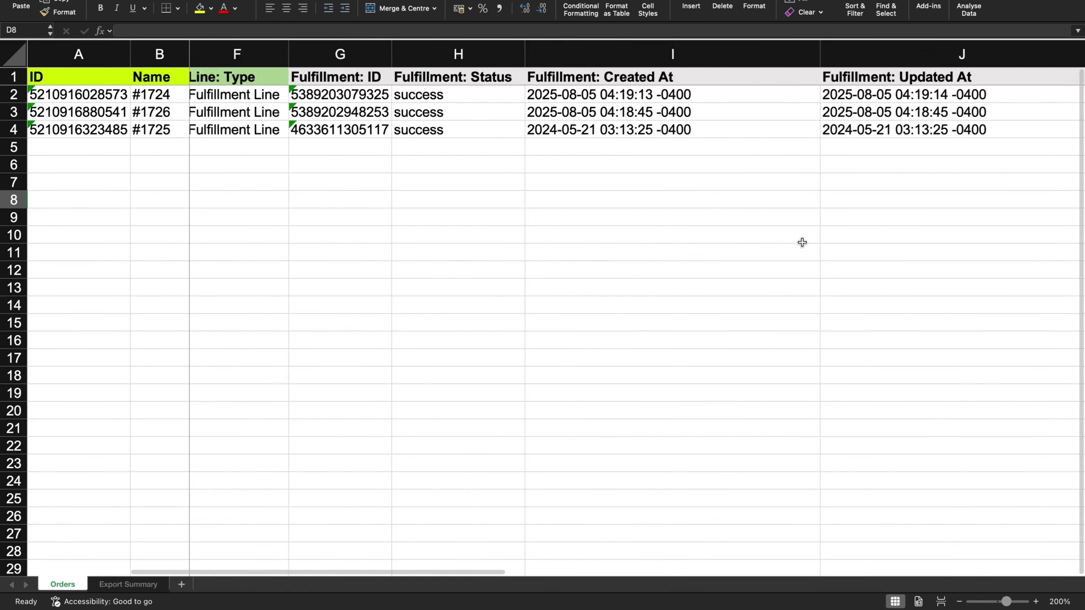
Scroll right across the Orders sheet to view the columns beside Name
{"action": "scroll", "coordinate": [802, 243], "scroll_direction": "right", "scroll_amount": 10}
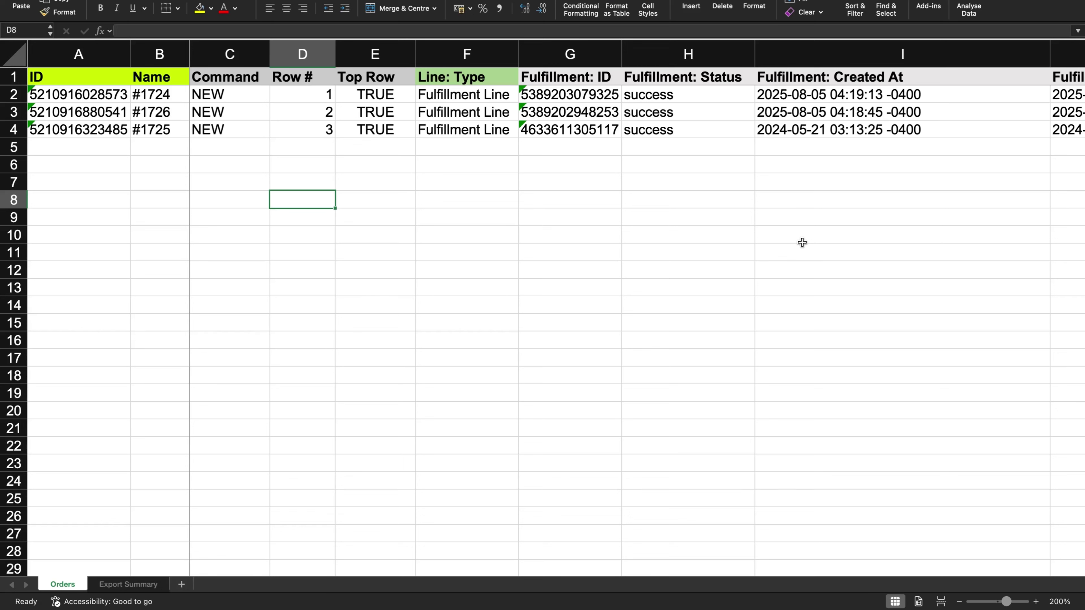
Set Command to UPDATE in C2 and fill it down to C4
{"action": "left_click", "coordinate": [231, 95]}
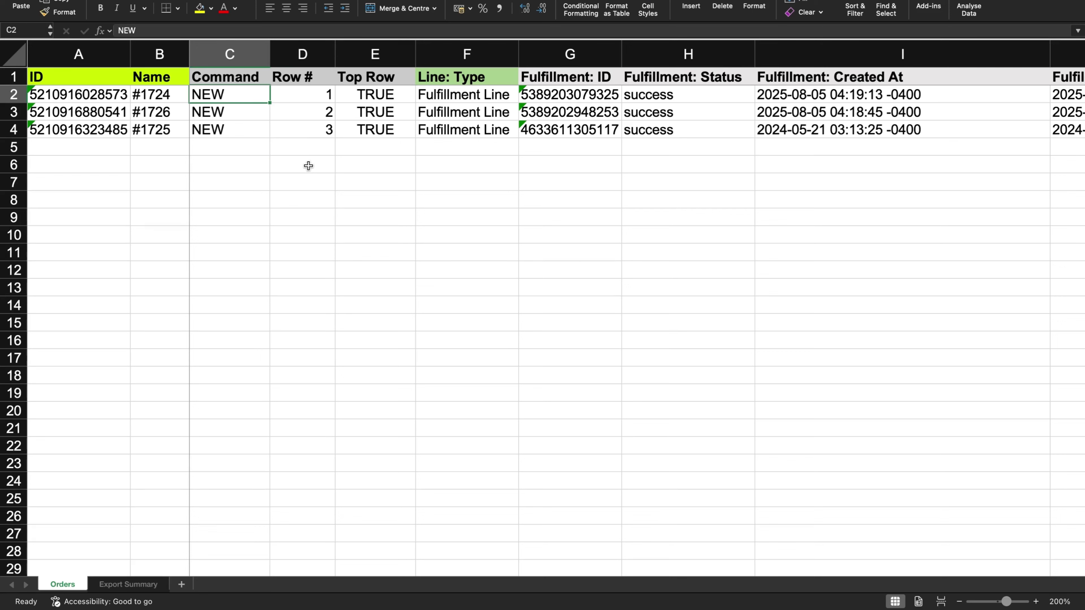
{"action": "type", "text": "UPDATE"}
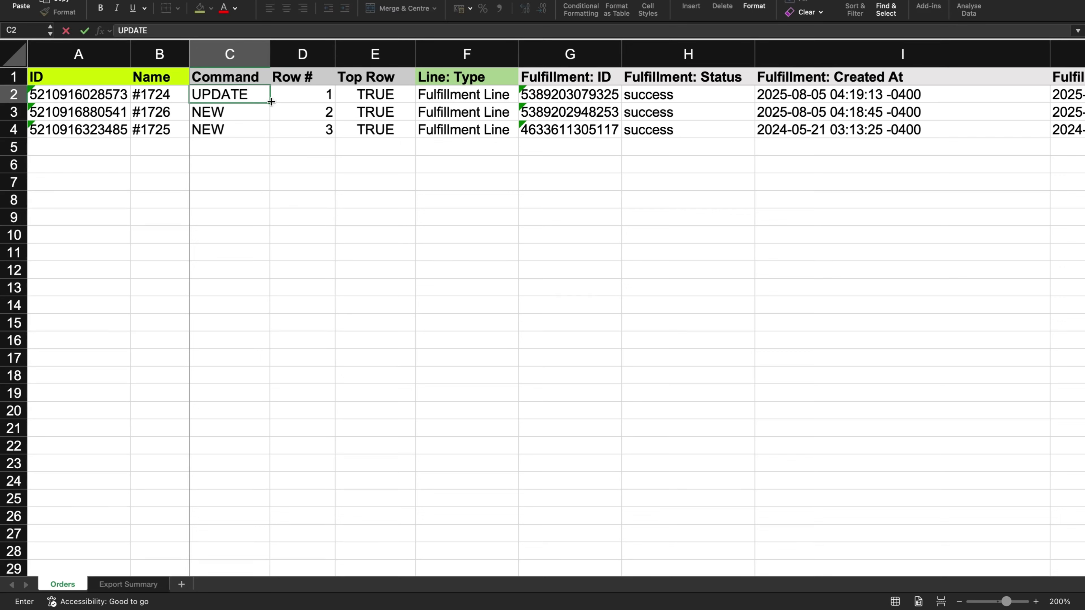
{"action": "left_click_drag", "start_coordinate": [271, 102], "coordinate": [273, 134]}
{"action": "left_click", "coordinate": [322, 194]}
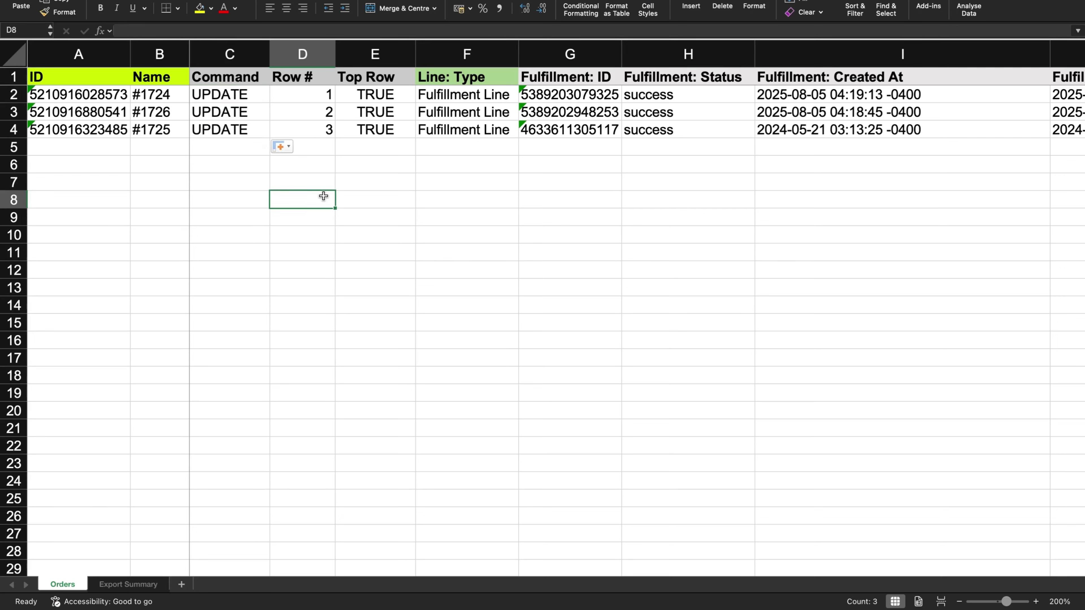
Select the Row # and Top Row columns together, then clear the selection
{"action": "left_click", "coordinate": [299, 55]}
{"action": "left_click", "coordinate": [377, 50]}
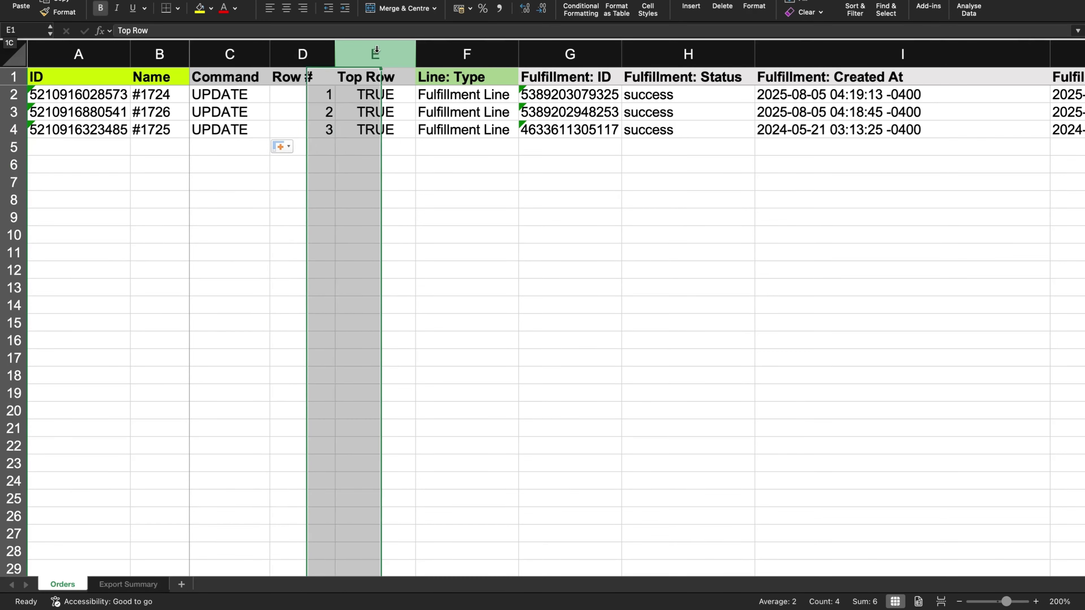
{"action": "left_click", "coordinate": [351, 257]}
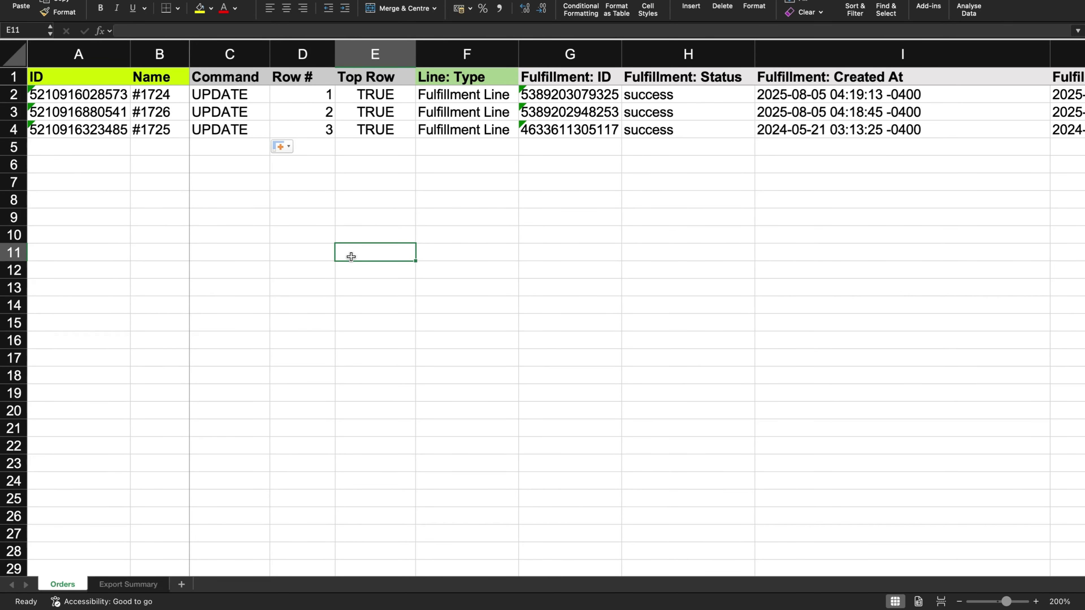
{"action": "left_click_drag", "start_coordinate": [284, 53], "coordinate": [354, 52]}
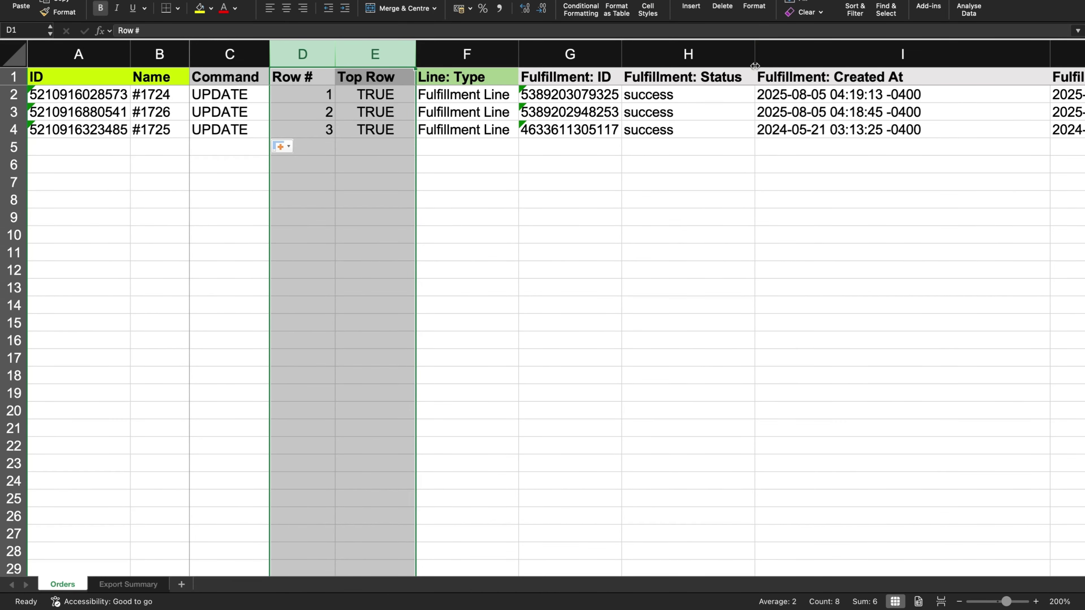
{"action": "left_click", "coordinate": [612, 327]}
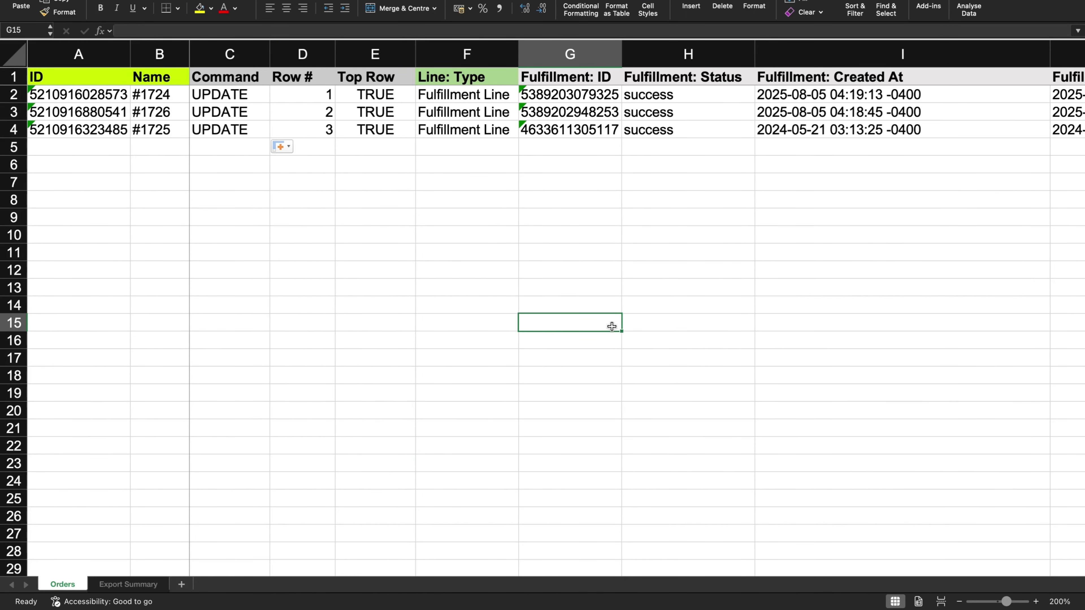
{"action": "left_click", "coordinate": [466, 142]}
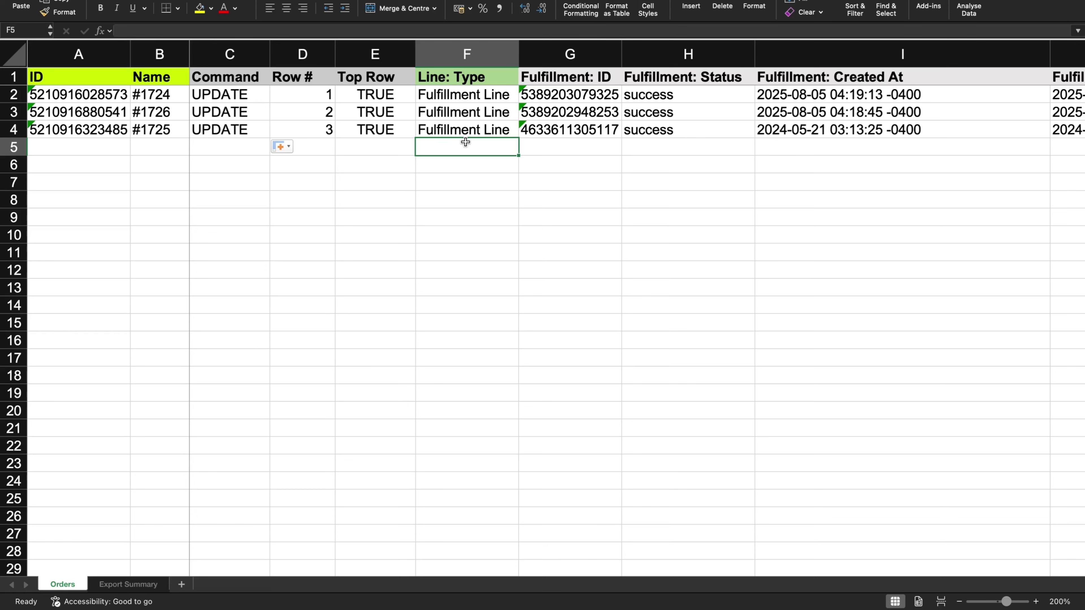
Delete the Fulfillment: Created At and Fulfillment: Updated At columns
{"action": "scroll", "coordinate": [682, 238], "scroll_direction": "right", "scroll_amount": 5}
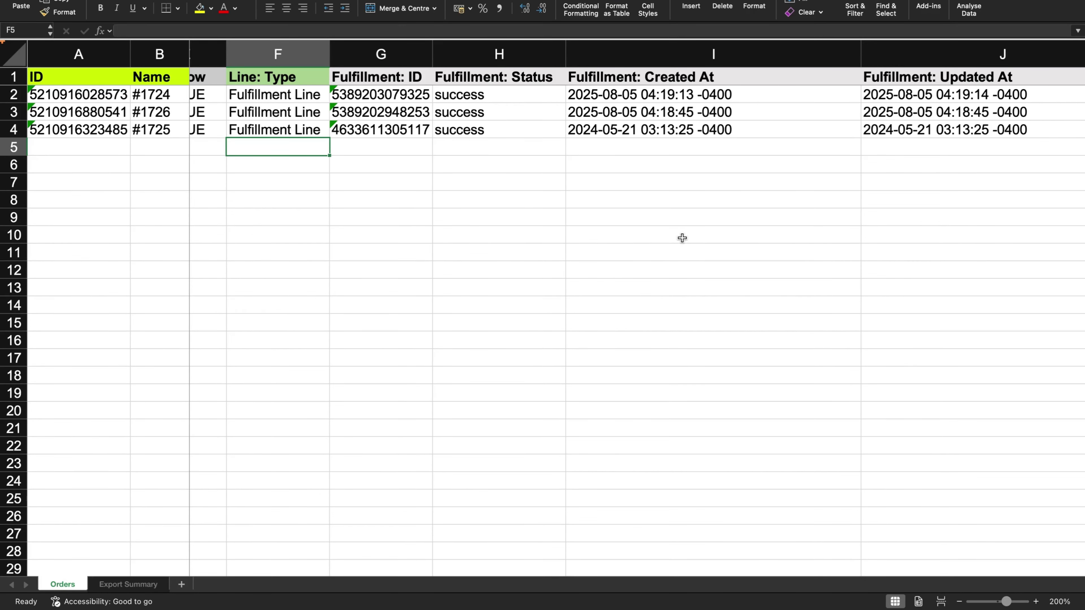
{"action": "scroll", "coordinate": [716, 273], "scroll_direction": "right", "scroll_amount": 5}
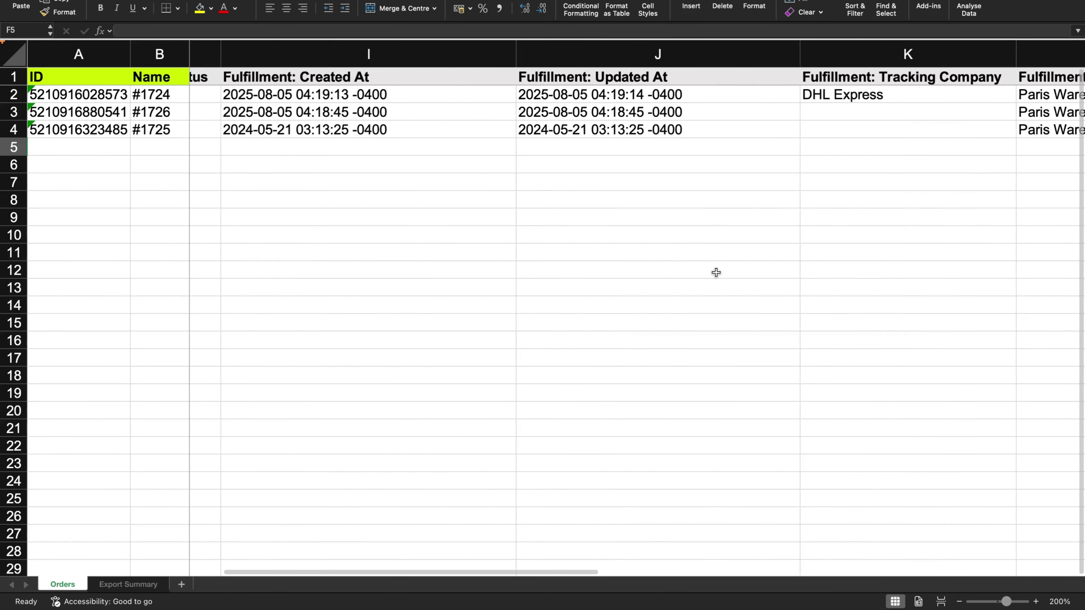
{"action": "scroll", "coordinate": [716, 273], "scroll_direction": "left", "scroll_amount": 3}
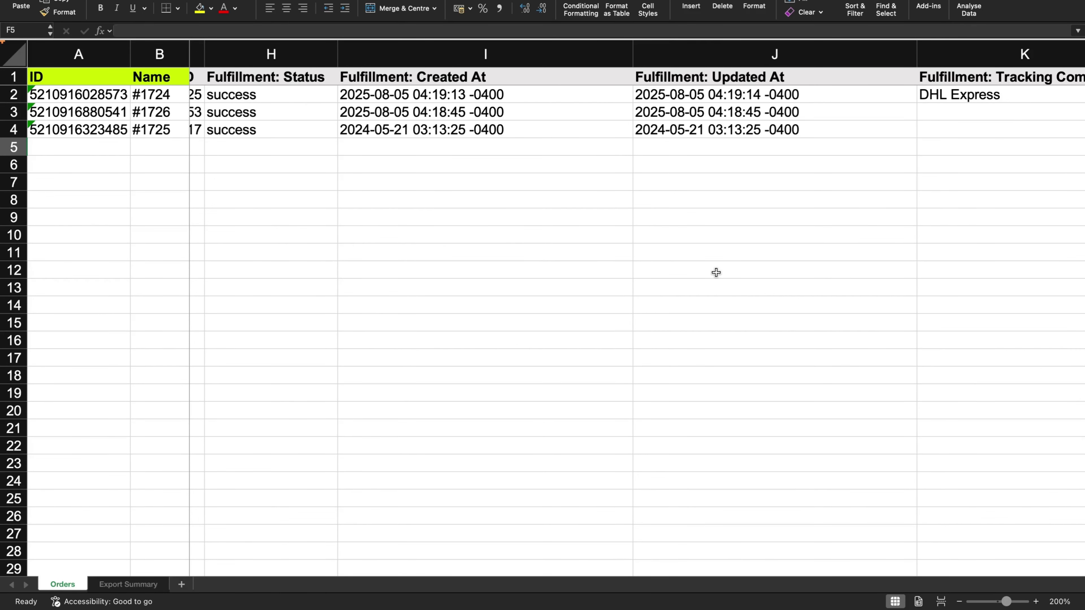
{"action": "left_click_drag", "start_coordinate": [538, 54], "coordinate": [730, 56]}
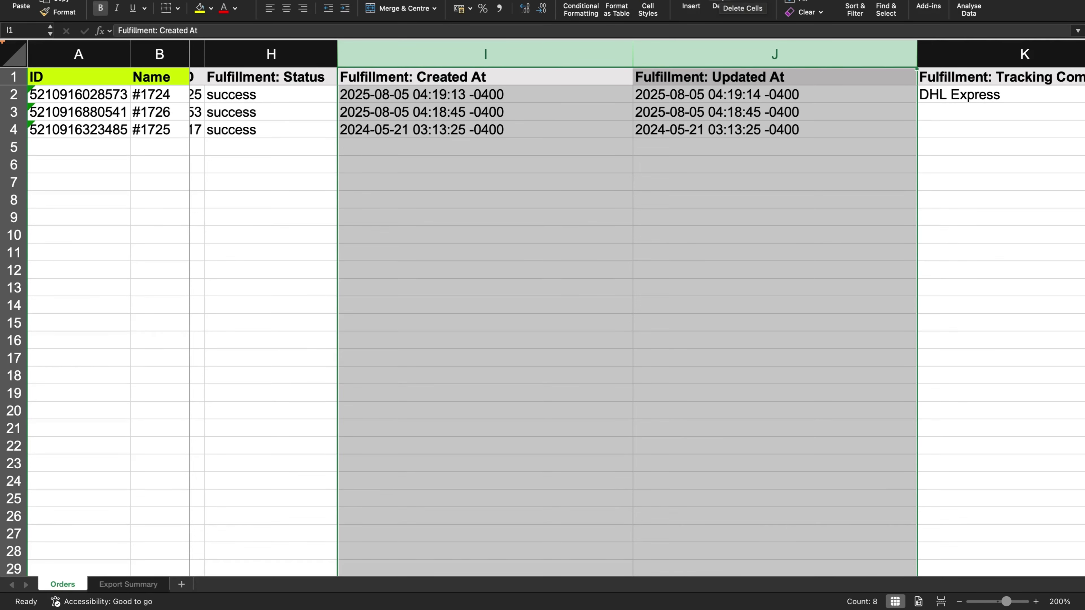
{"action": "left_click", "coordinate": [722, 8]}
{"action": "left_click", "coordinate": [670, 231]}
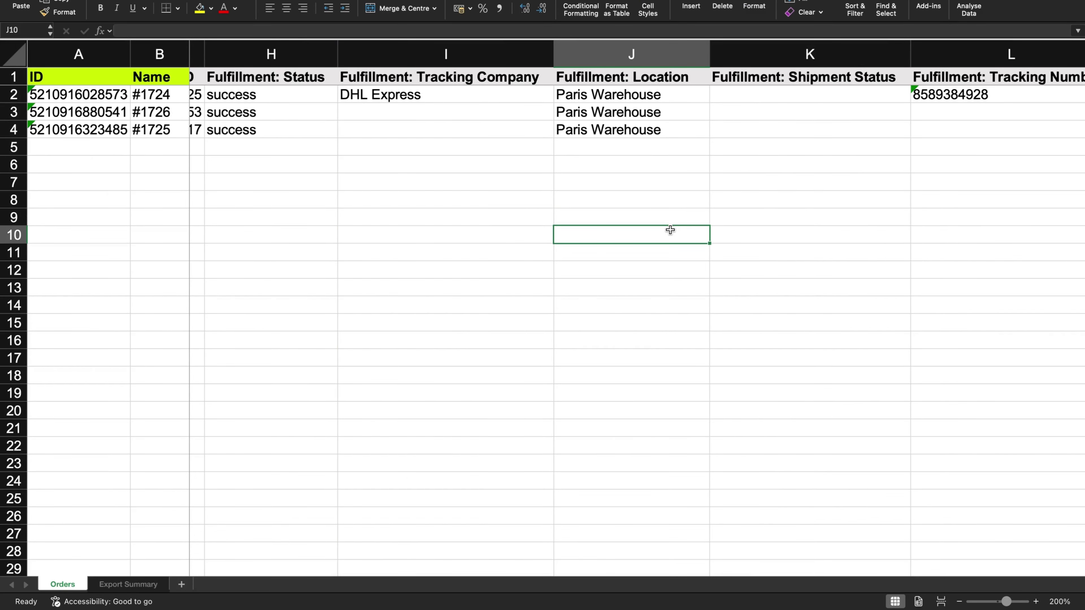
{"action": "left_click", "coordinate": [646, 345]}
{"action": "scroll", "coordinate": [647, 345], "scroll_direction": "right", "scroll_amount": 6}
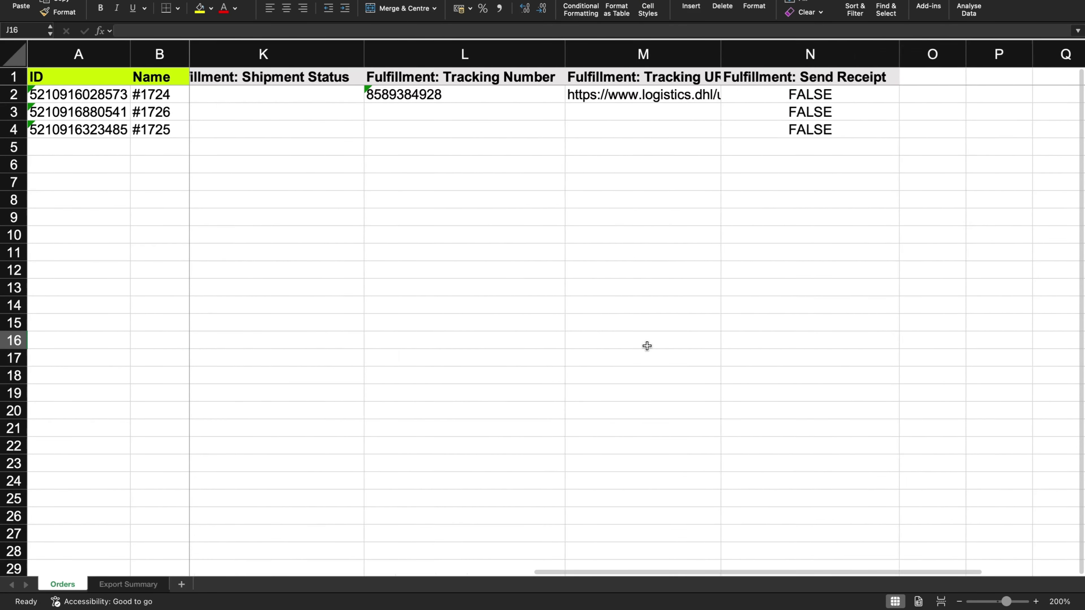
{"action": "scroll", "coordinate": [647, 346], "scroll_direction": "left", "scroll_amount": 6}
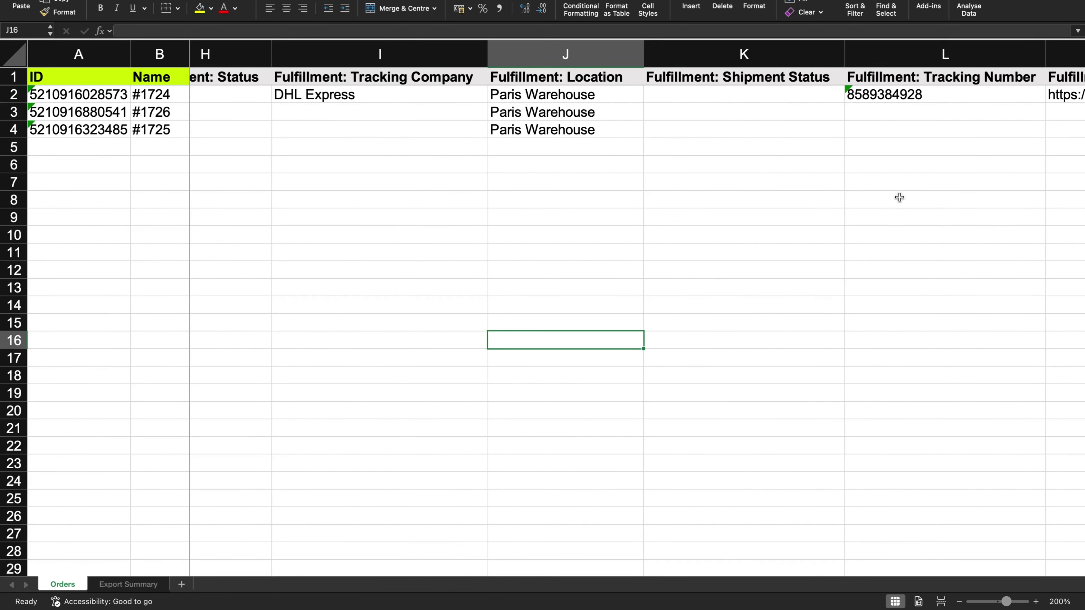
{"action": "scroll", "coordinate": [899, 196], "scroll_direction": "right", "scroll_amount": 2}
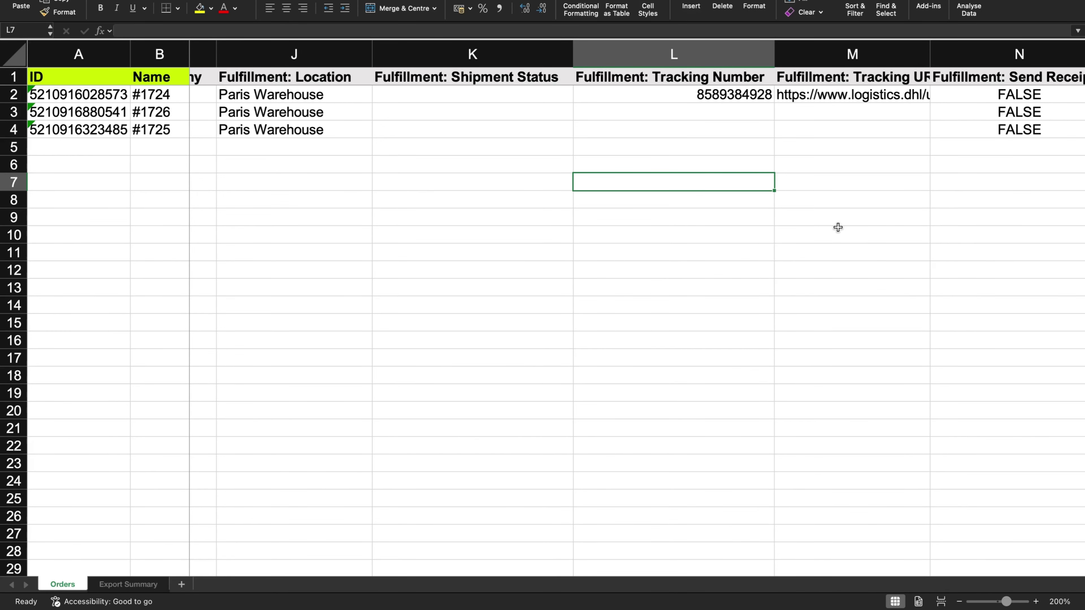
Enter the new tracking number for the first order in L2
{"action": "left_click", "coordinate": [838, 228]}
{"action": "scroll", "coordinate": [523, 259], "scroll_direction": "left", "scroll_amount": 2}
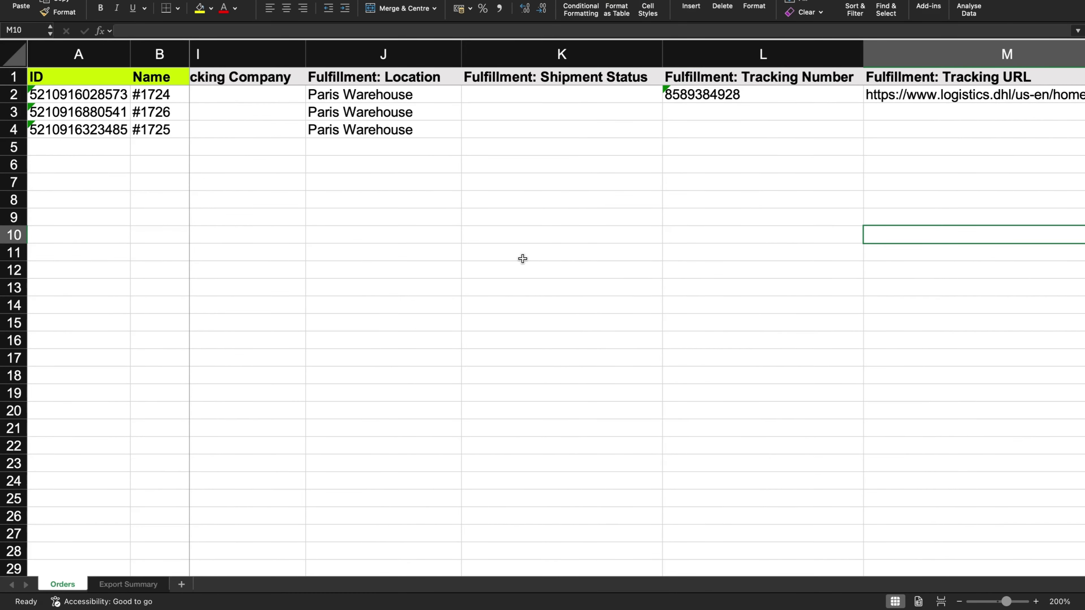
{"action": "left_click", "coordinate": [2, 94]}
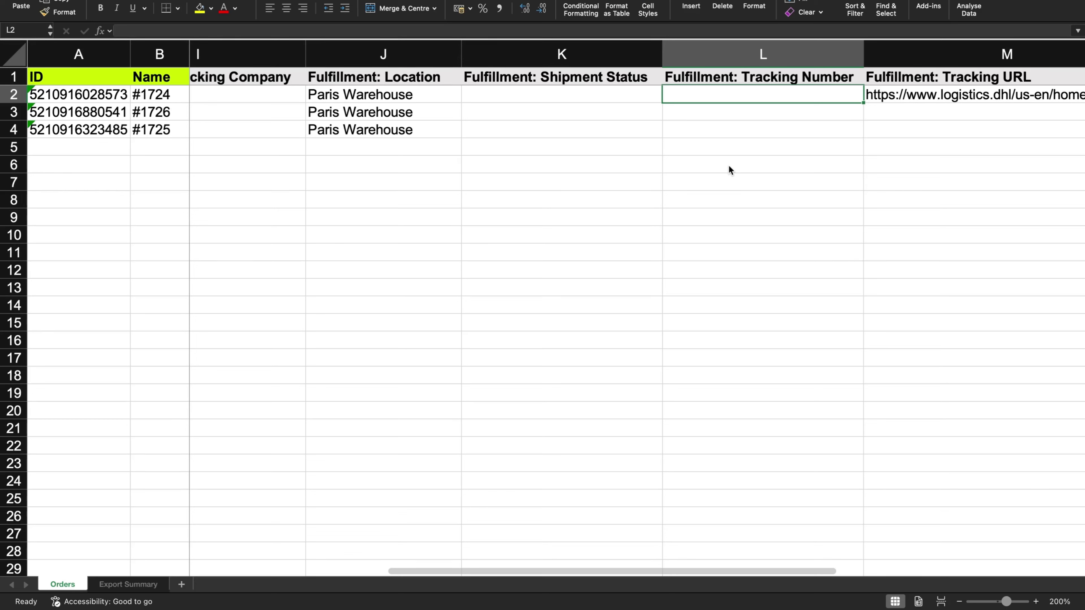
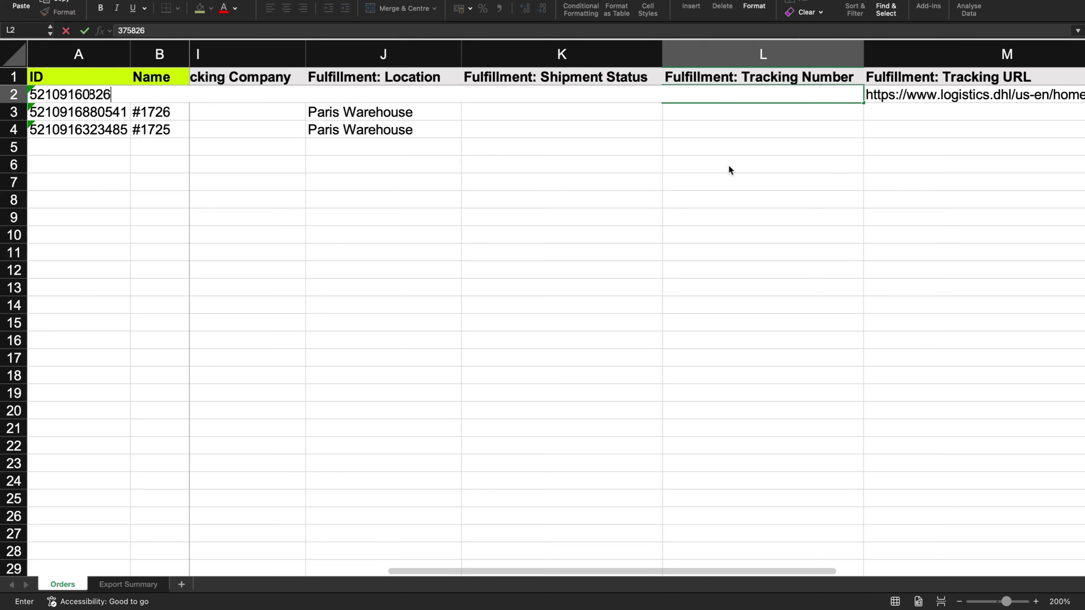
{"action": "left_click", "coordinate": [730, 167]}
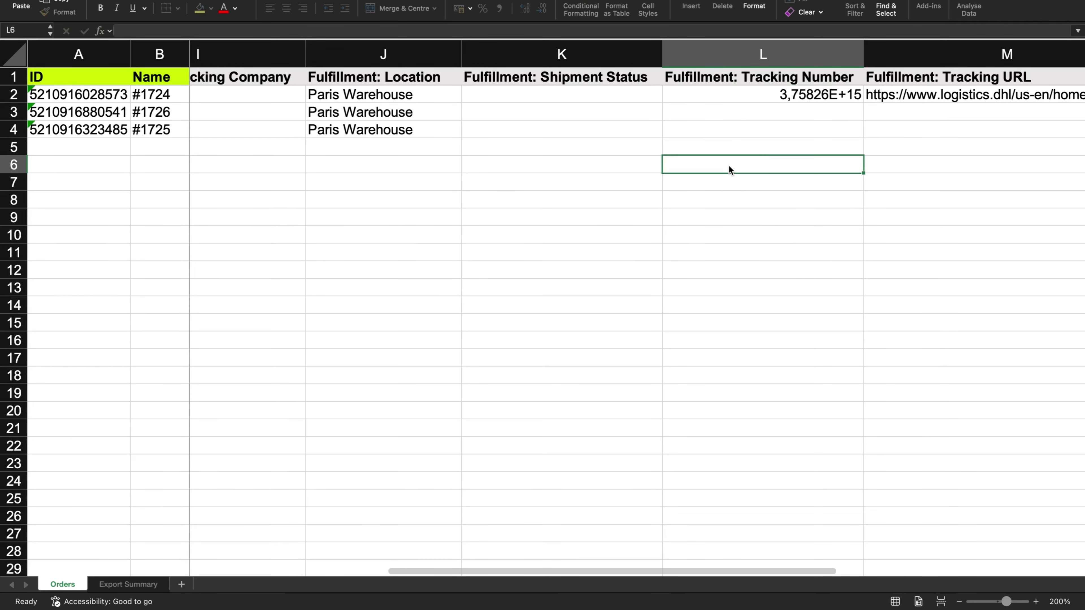
{"action": "left_click", "coordinate": [741, 97]}
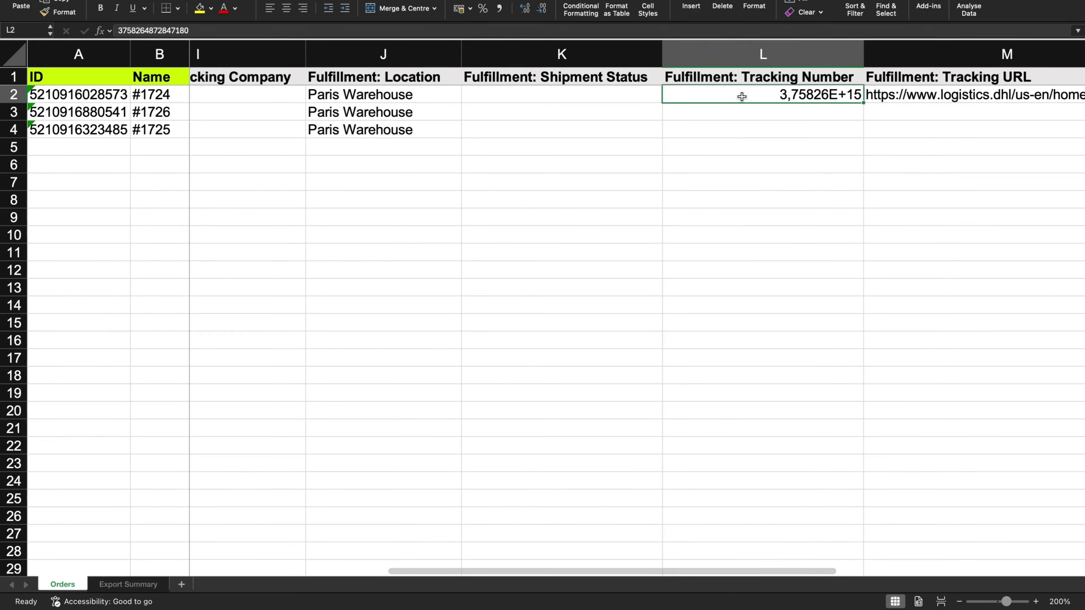
{"action": "key", "text": "Return"}
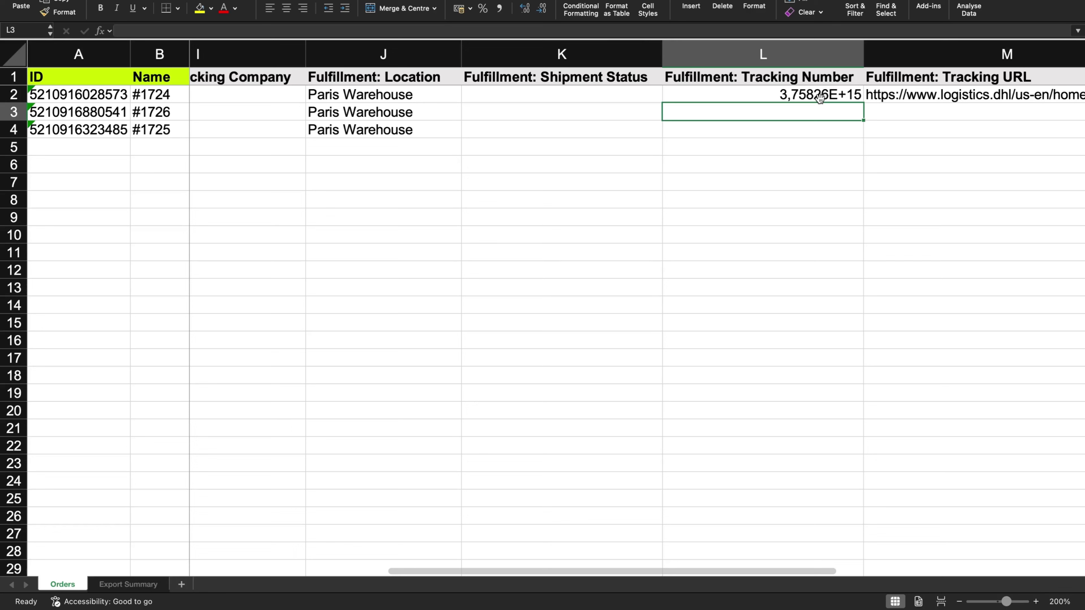
Paste tracking numbers into L3 and L4 for the other two orders
{"action": "left_click", "coordinate": [773, 91]}
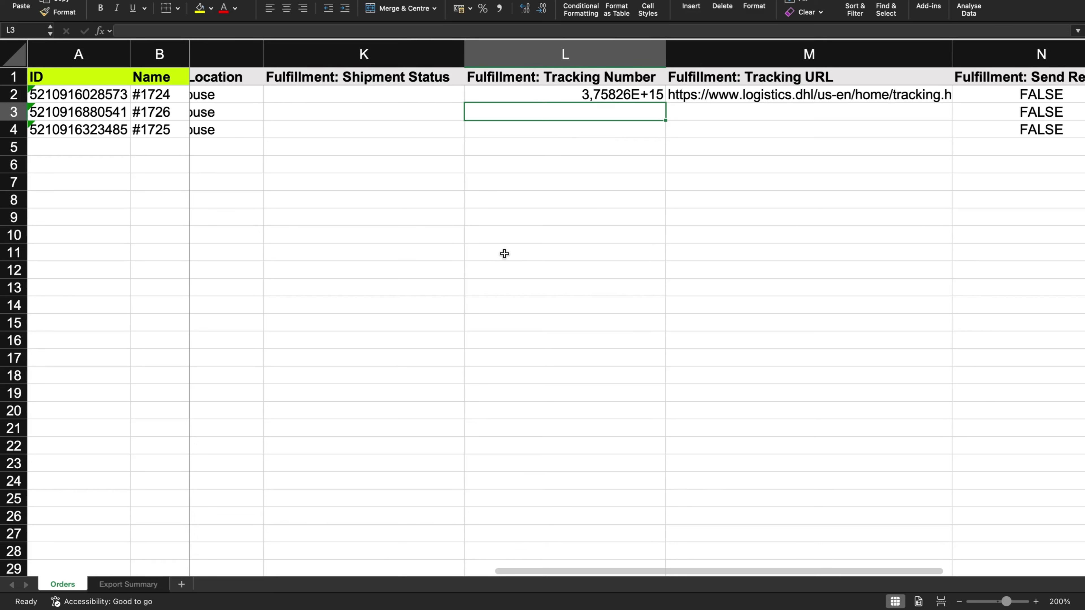
{"action": "key", "text": "super+v"}
{"action": "left_click", "coordinate": [658, 304]}
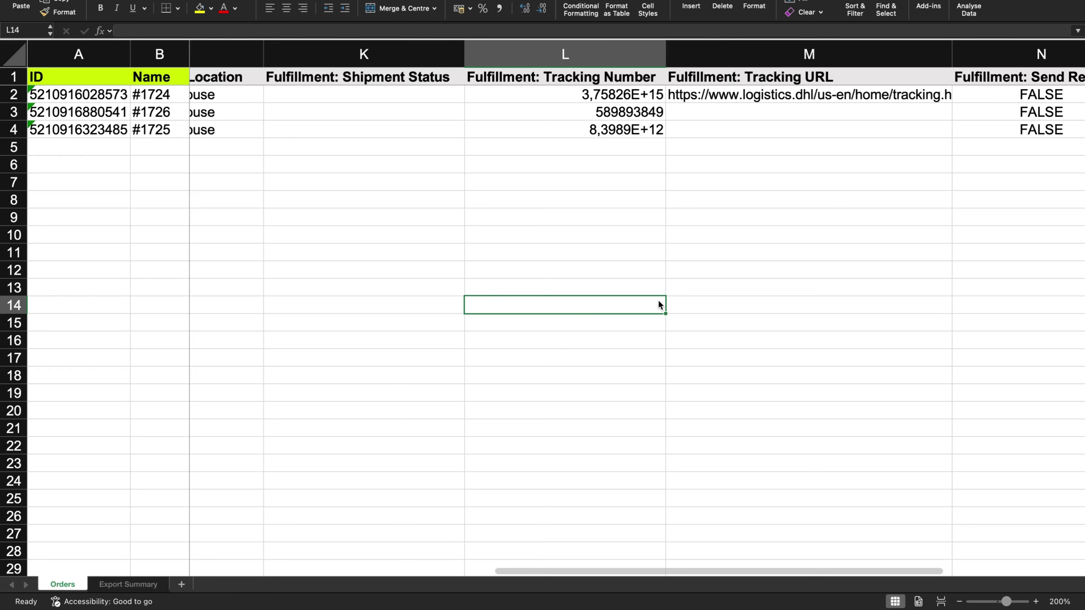
{"action": "scroll", "coordinate": [657, 177], "scroll_direction": "right", "scroll_amount": 3}
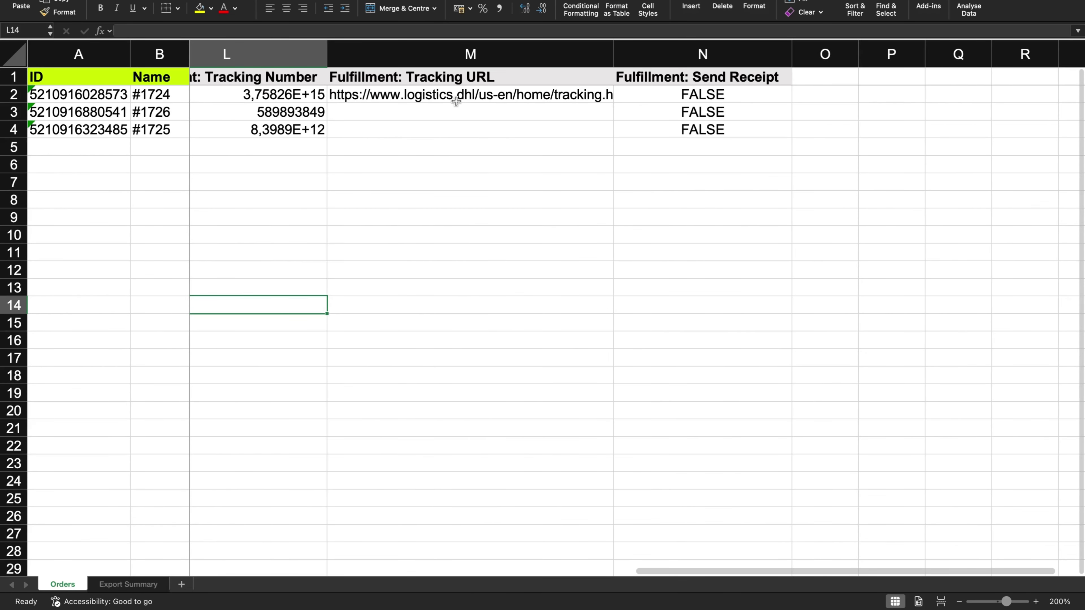
{"action": "scroll", "coordinate": [470, 128], "scroll_direction": "left", "scroll_amount": 1}
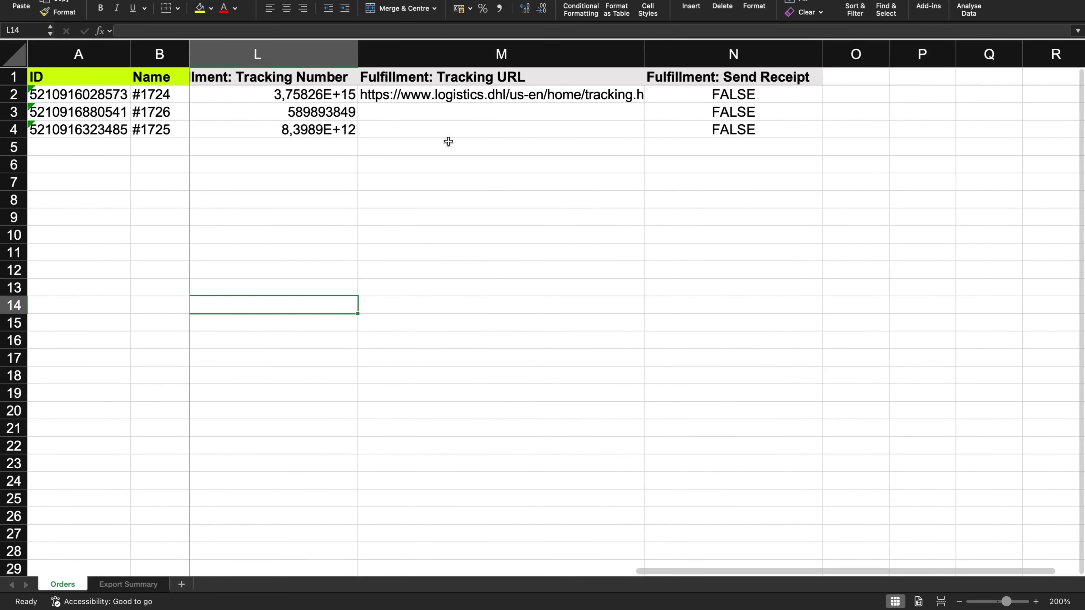
{"action": "left_click", "coordinate": [733, 131]}
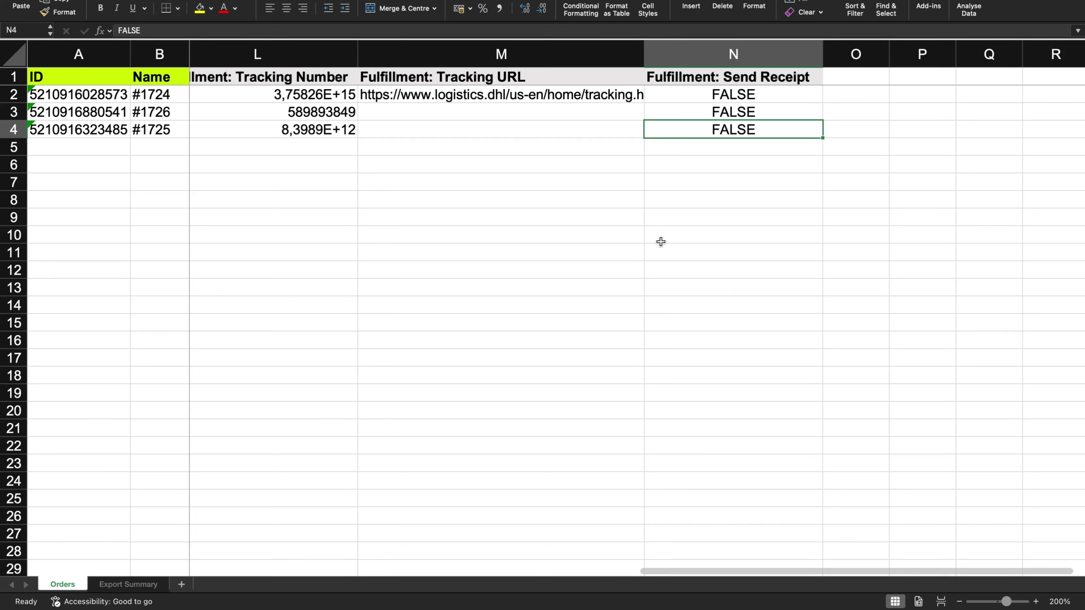
{"action": "type", "text": "TRUE"}
{"action": "left_click", "coordinate": [661, 242]}
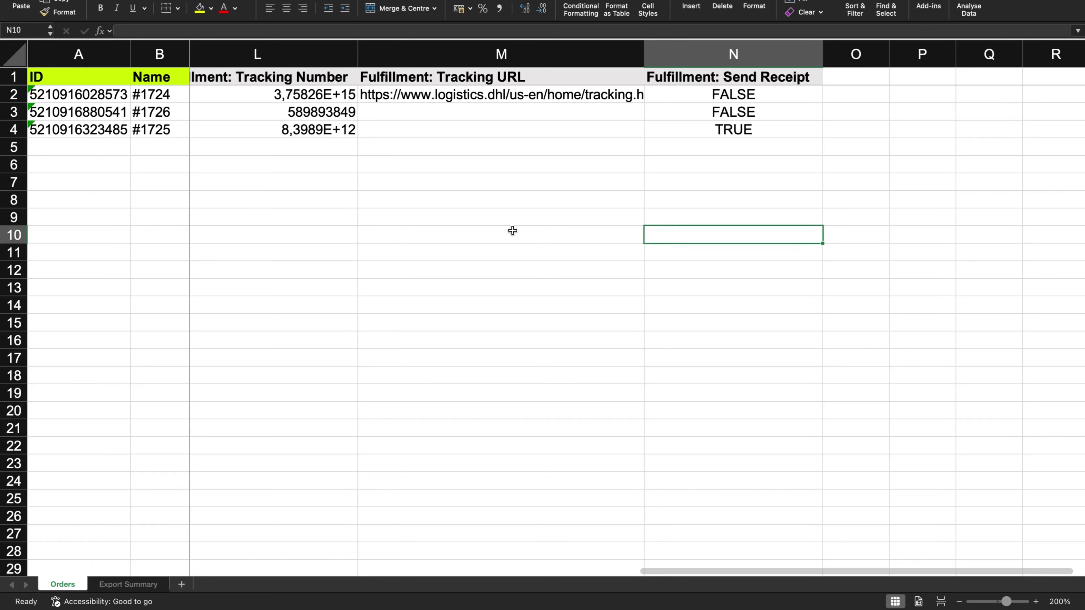
{"action": "left_click", "coordinate": [677, 135]}
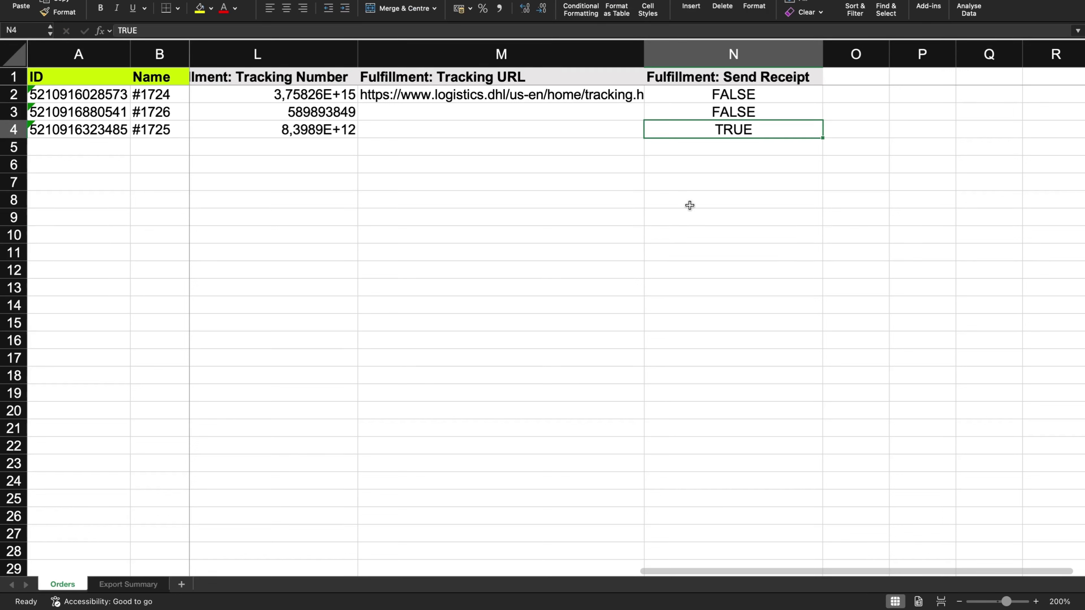
{"action": "type", "text": "FALSE"}
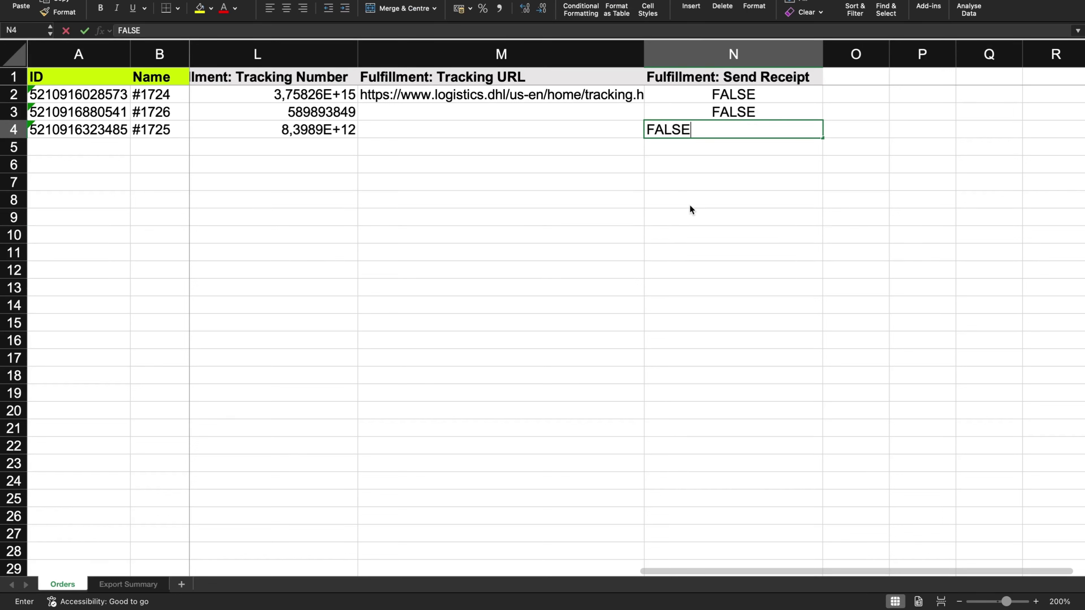
{"action": "left_click", "coordinate": [690, 207]}
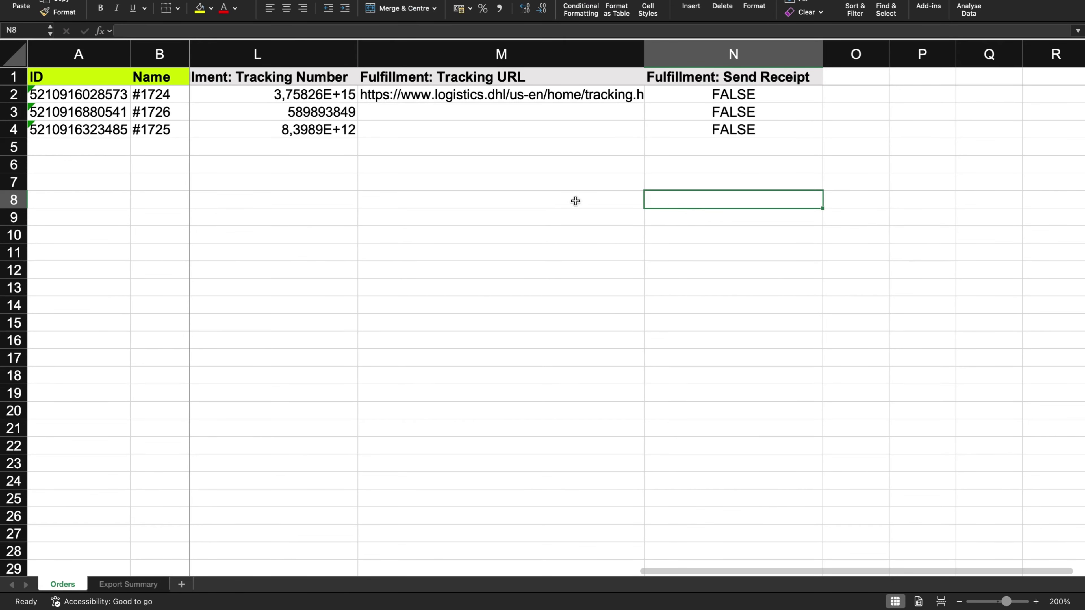
{"action": "scroll", "coordinate": [564, 207], "scroll_direction": "left", "scroll_amount": 5}
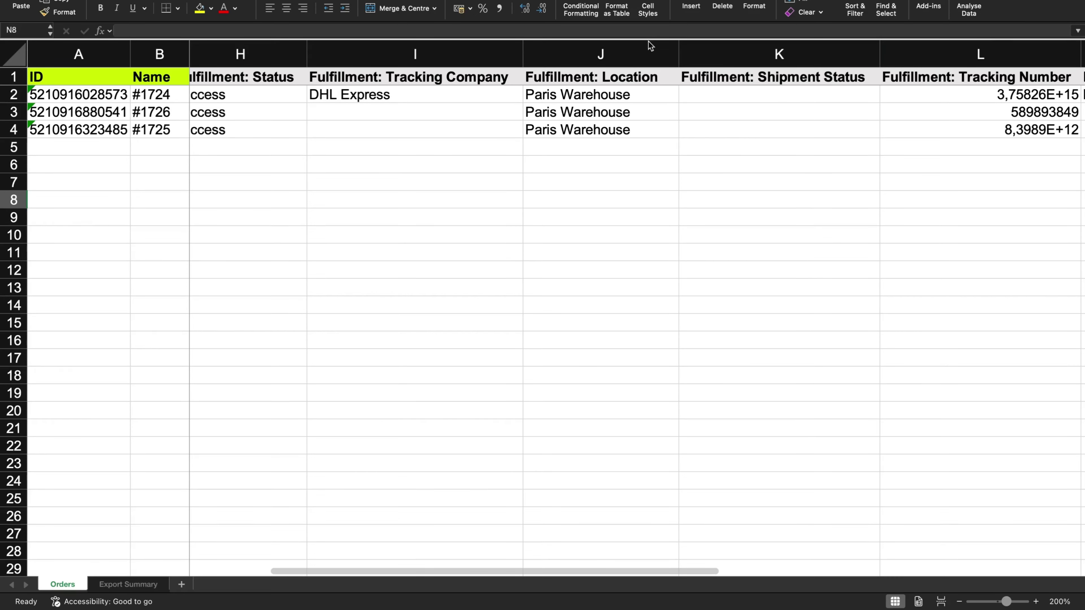
Save the edited order workbook under the name Orders_Tracking_Import in the Documents folder
{"action": "scroll", "coordinate": [681, 137], "scroll_direction": "left", "scroll_amount": 2}
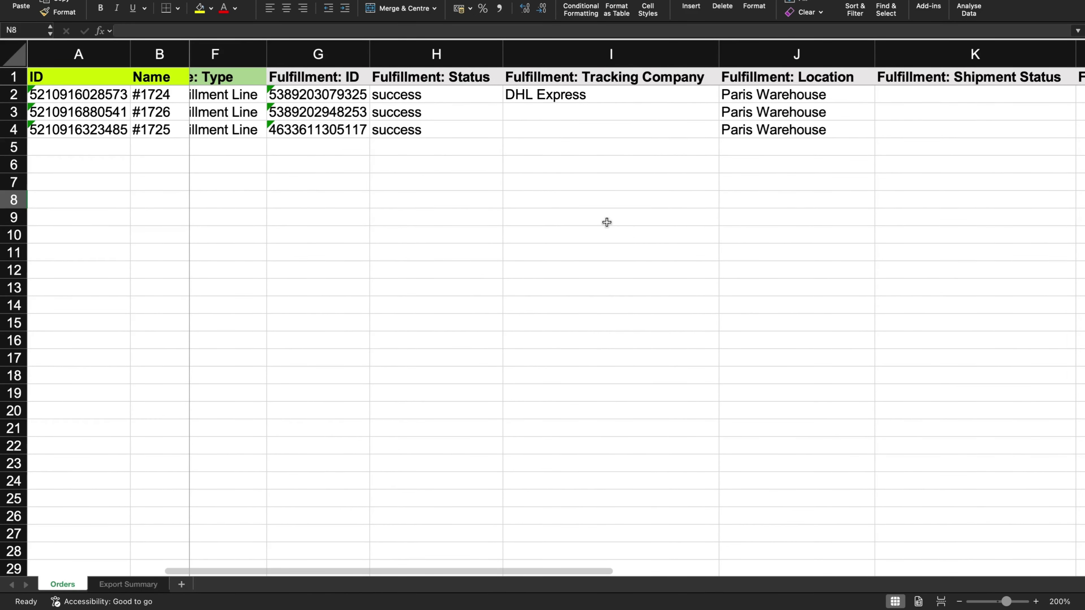
{"action": "scroll", "coordinate": [607, 222], "scroll_direction": "right", "scroll_amount": 4}
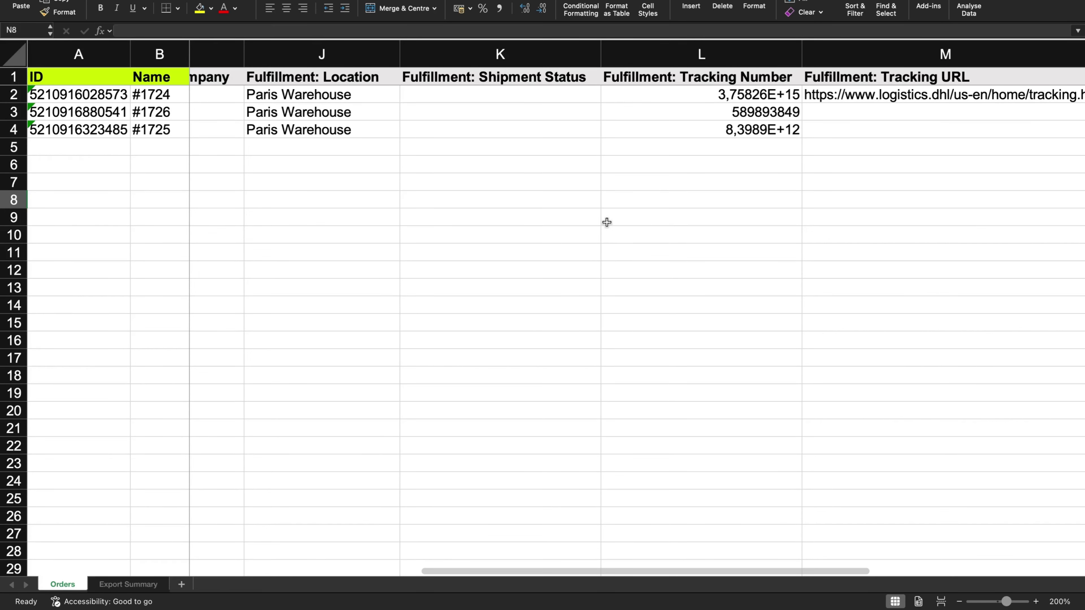
{"action": "scroll", "coordinate": [607, 222], "scroll_direction": "left", "scroll_amount": 10}
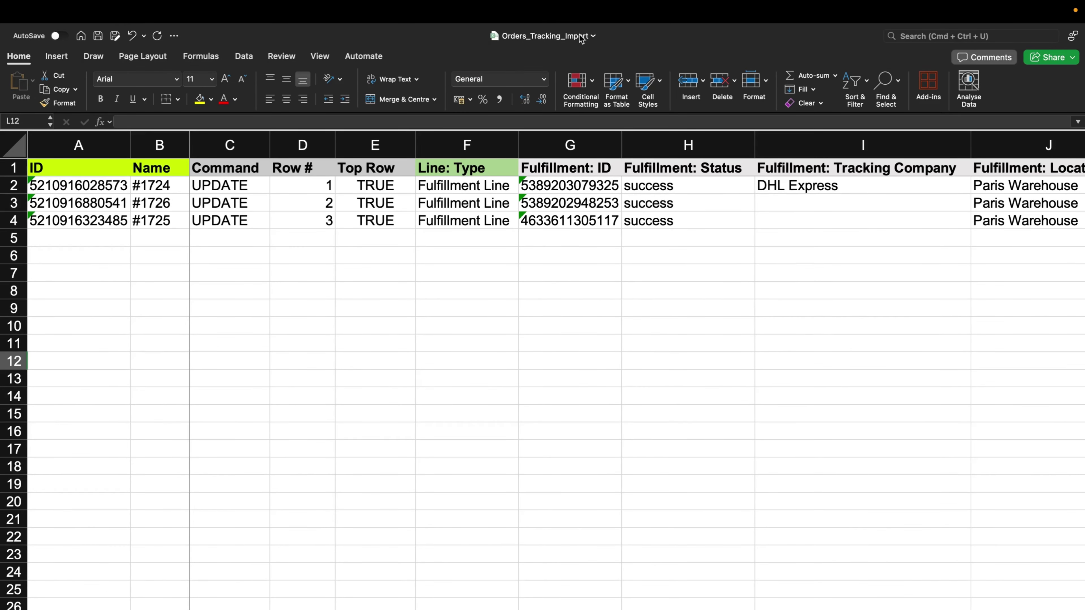
{"action": "left_click", "coordinate": [584, 37]}
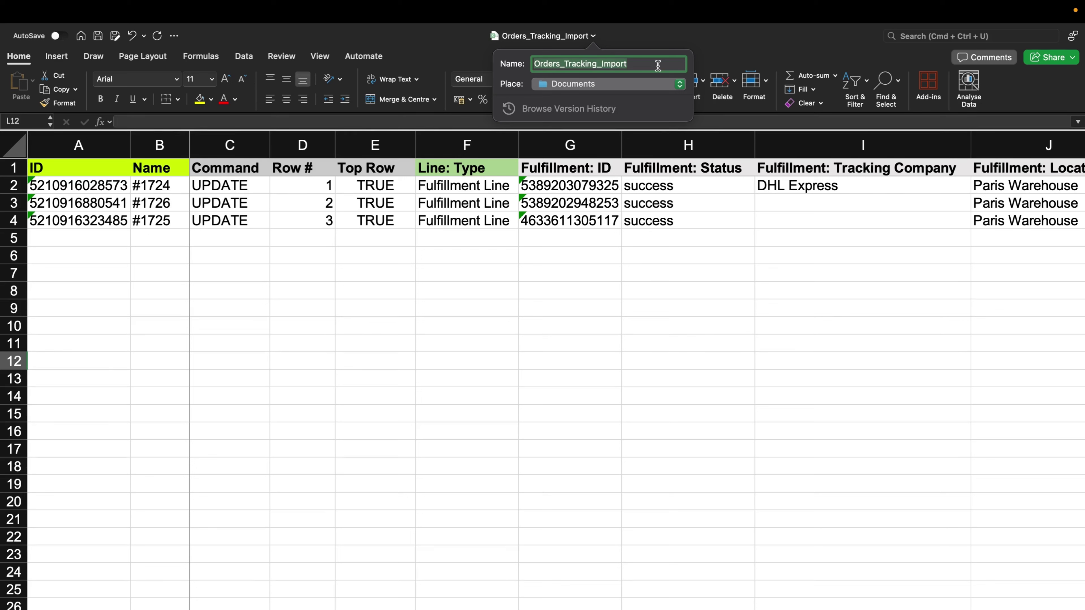
{"action": "key", "text": "Return"}
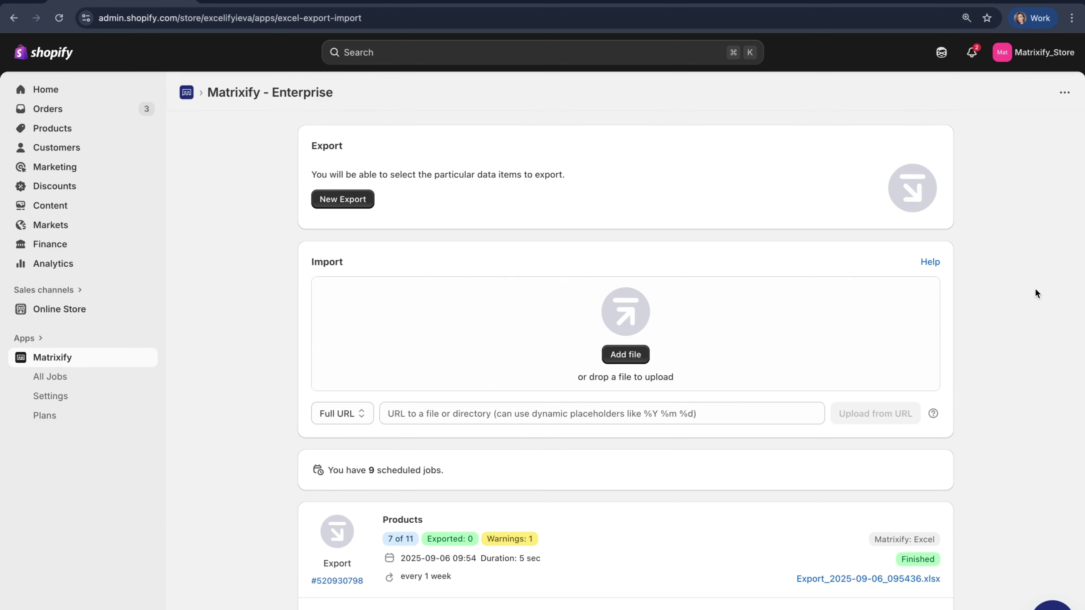
Upload Orders_Tracking_Import.xlsx from Documents as a new Matrixify import of 3 orders
{"action": "left_click", "coordinate": [625, 354]}
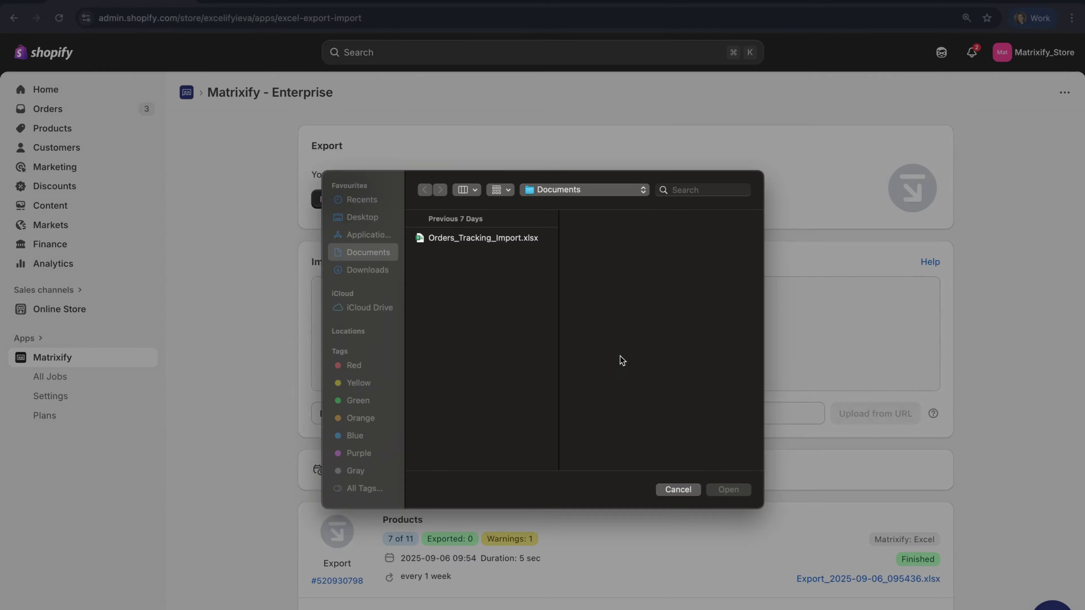
{"action": "left_click", "coordinate": [432, 243]}
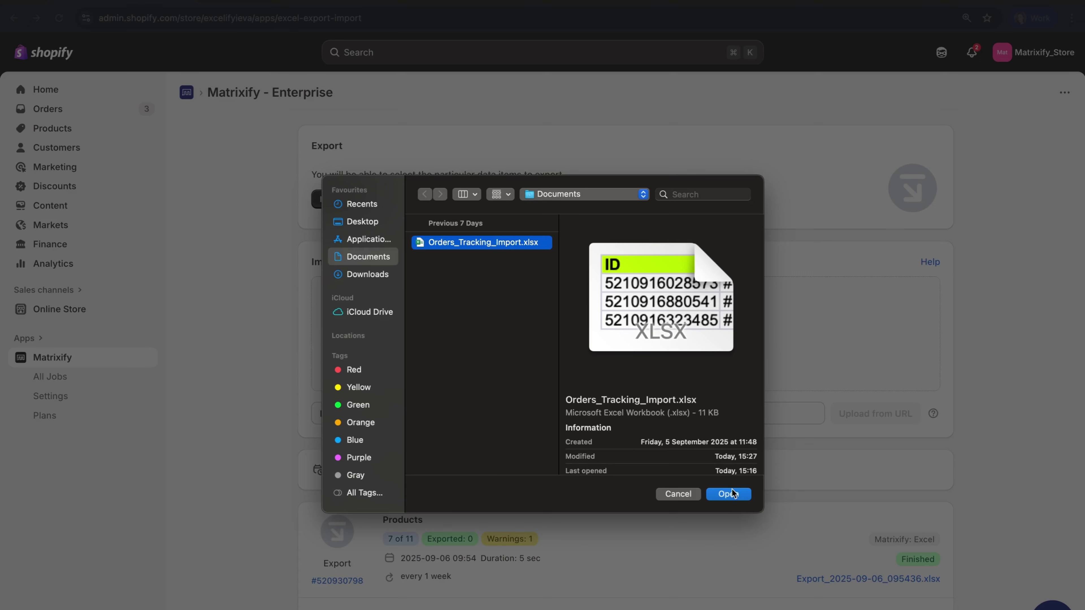
{"action": "mouse_move", "coordinate": [502, 236]}
{"action": "left_mouse_down"}
{"action": "mouse_move", "coordinate": [492, 242]}
{"action": "mouse_move", "coordinate": [856, 233]}
{"action": "mouse_move", "coordinate": [568, 165]}
{"action": "mouse_move", "coordinate": [514, 131]}
{"action": "mouse_move", "coordinate": [467, 272]}
{"action": "mouse_move", "coordinate": [486, 233]}
{"action": "left_mouse_up"}
{"action": "left_click", "coordinate": [729, 494]}
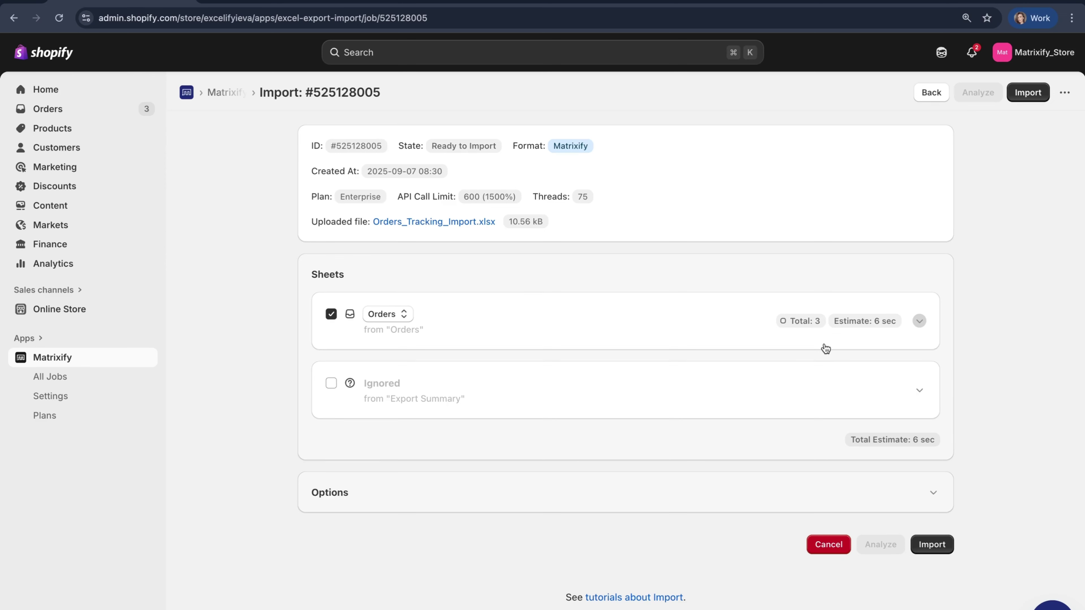
Review the Orders sheet's recognised columns, then run import #525128005 to update all 3 orders
{"action": "left_click", "coordinate": [693, 326]}
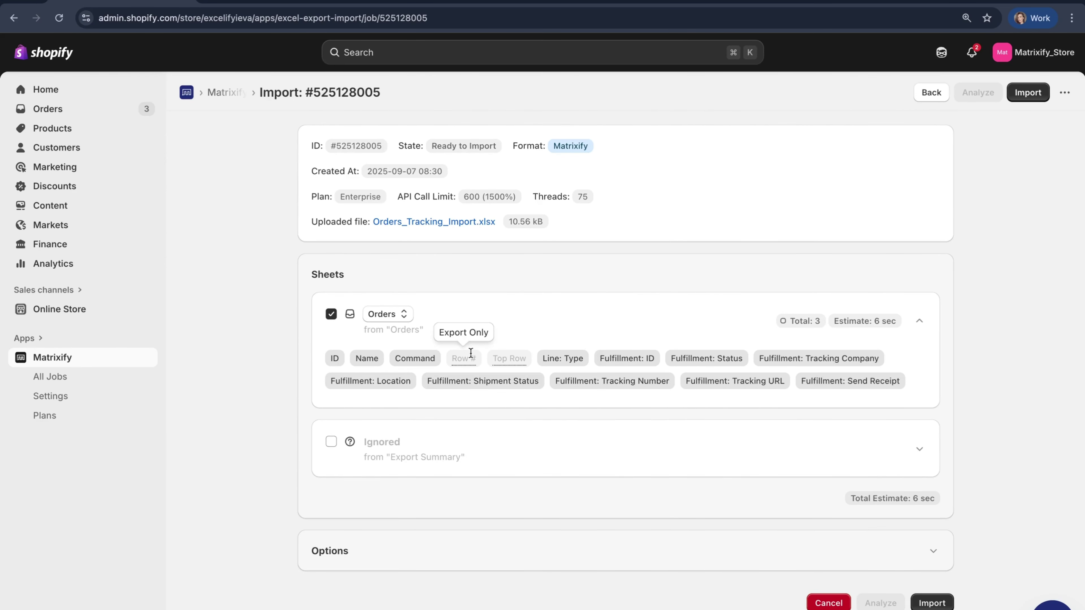
{"action": "mouse_move", "coordinate": [515, 353]}
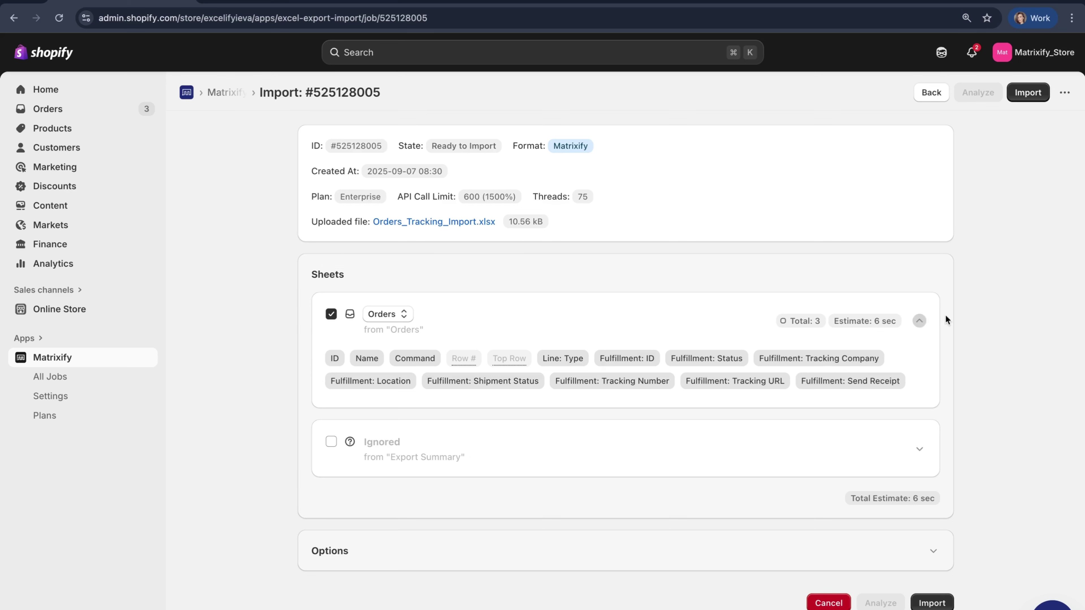
{"action": "left_click", "coordinate": [1018, 94]}
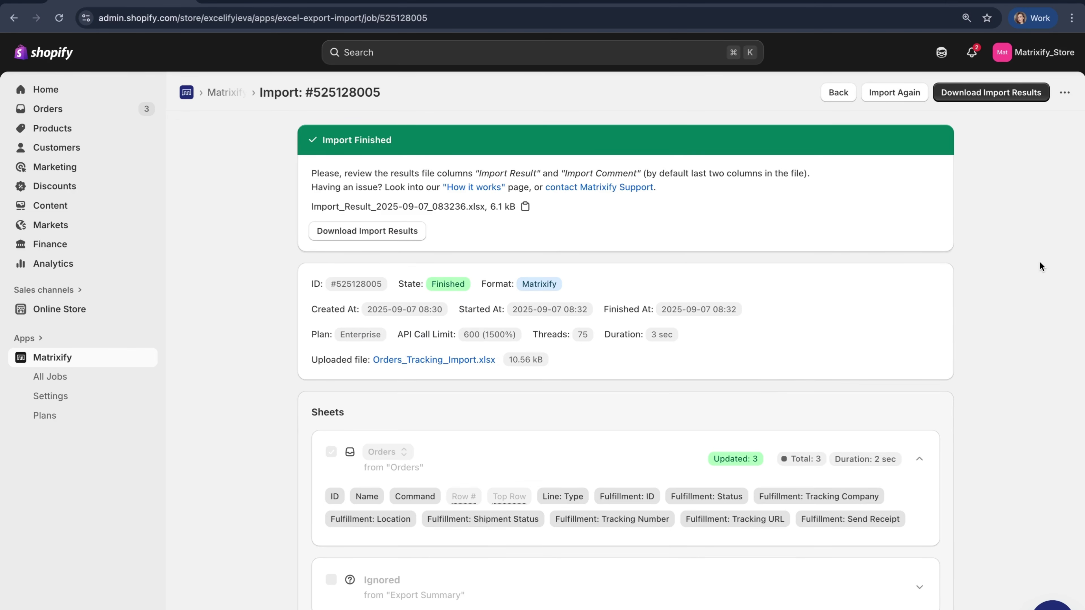
Go to the Shopify admin Orders list showing orders #1724–#1726 with tracking added
{"action": "left_click", "coordinate": [124, 109]}
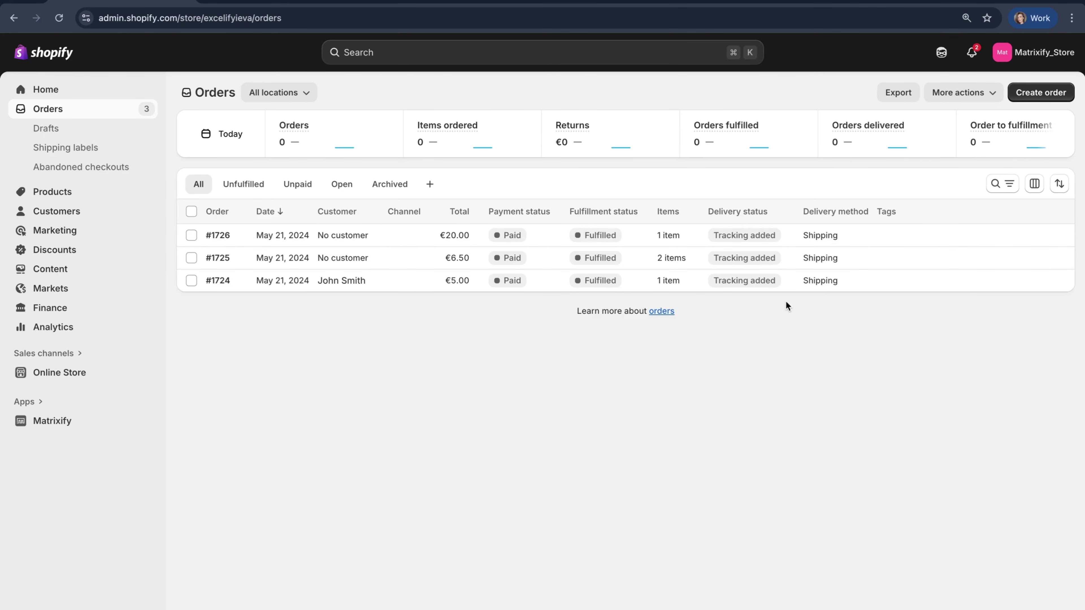
Verify the tracking numbers on the top and bottom orders, including #1724's DHL Express tracking
{"action": "left_click", "coordinate": [874, 235]}
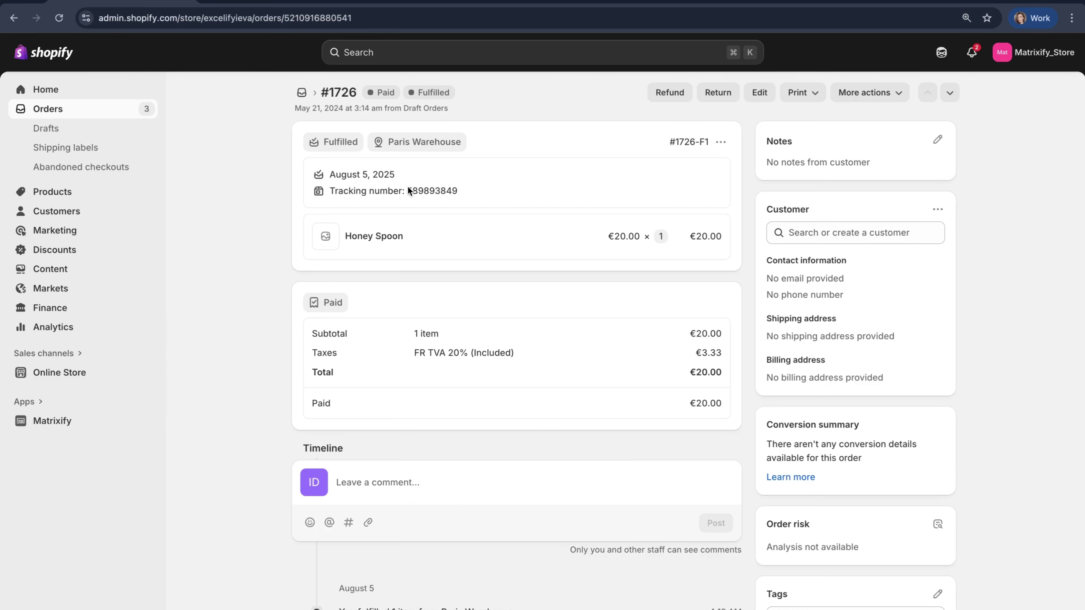
{"action": "left_click_drag", "start_coordinate": [408, 188], "coordinate": [487, 188]}
{"action": "left_click", "coordinate": [487, 188]}
{"action": "left_click", "coordinate": [314, 95]}
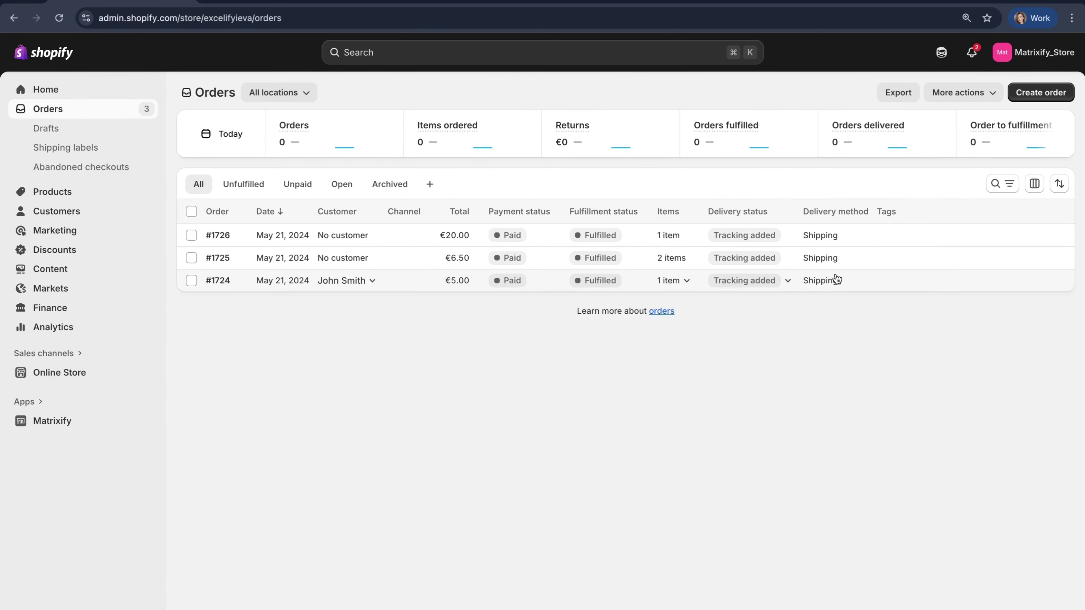
{"action": "left_click", "coordinate": [856, 281]}
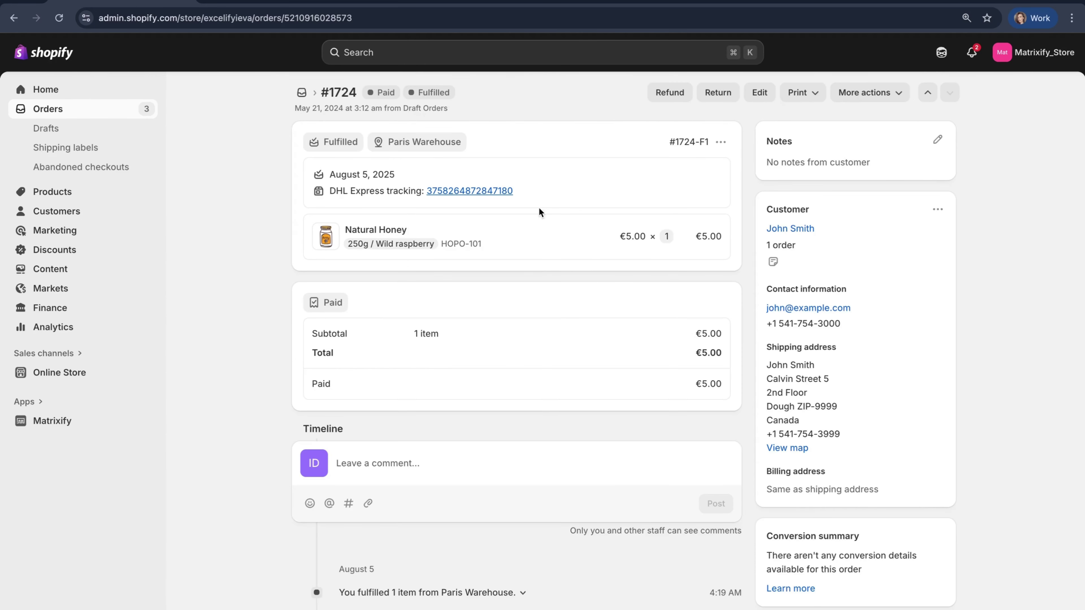
{"action": "left_click_drag", "start_coordinate": [523, 192], "coordinate": [421, 194]}
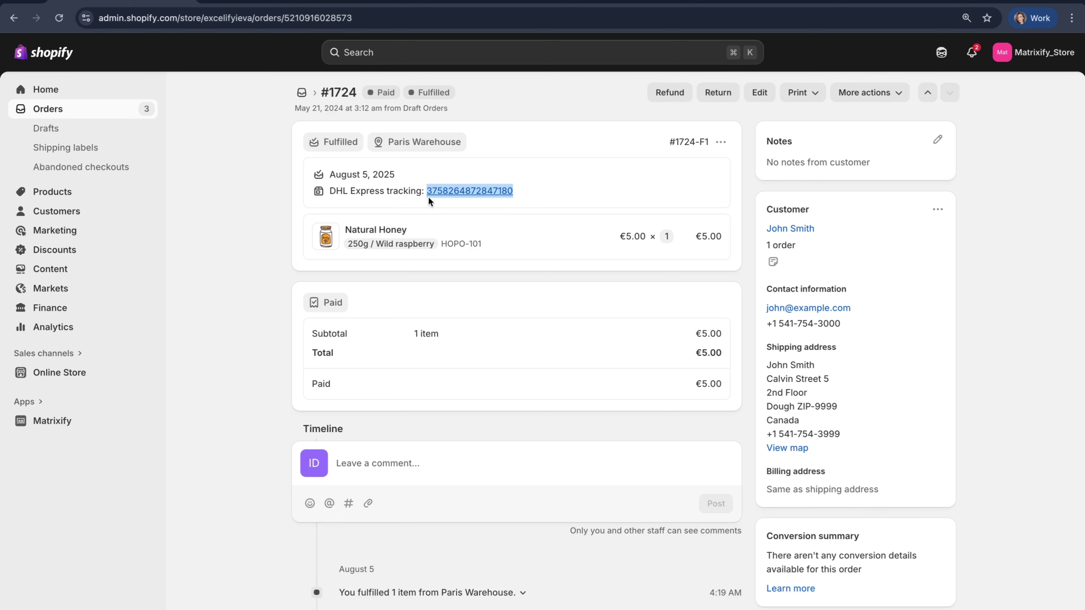
{"action": "left_click", "coordinate": [464, 224]}
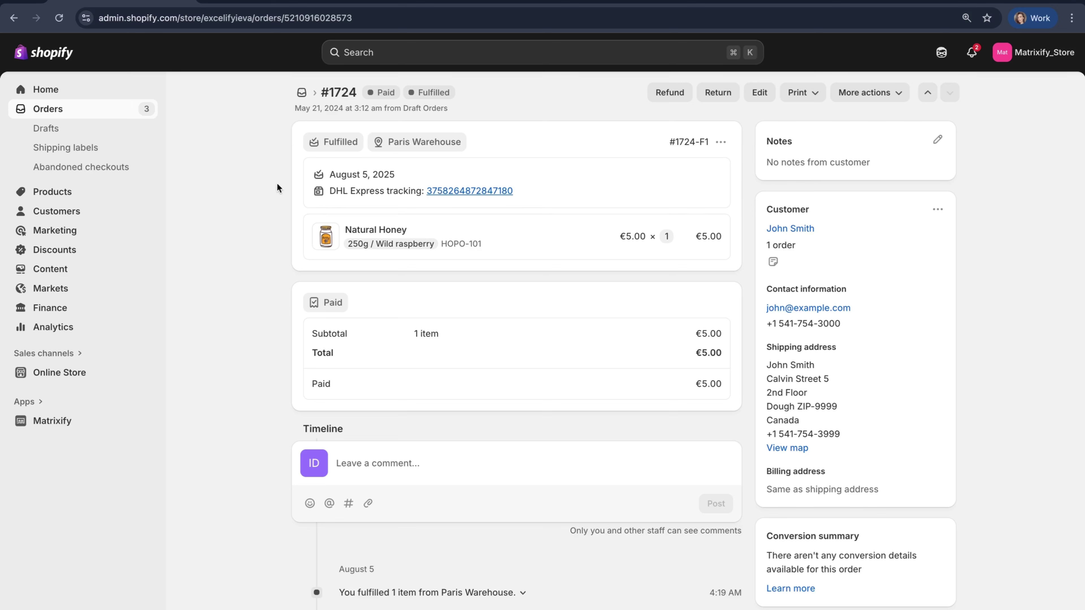
{"action": "left_click", "coordinate": [303, 91]}
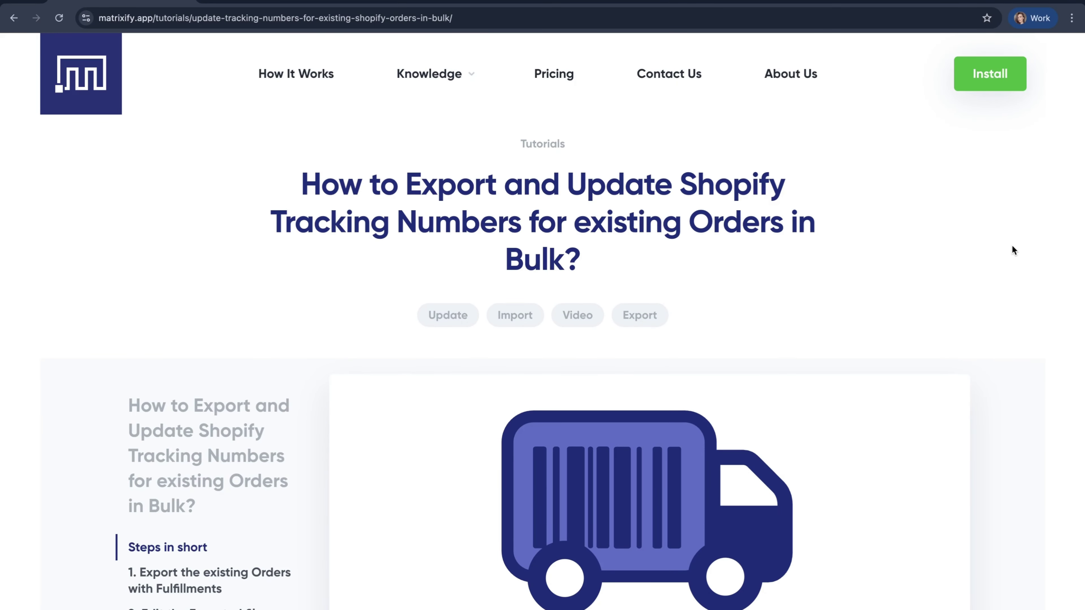
Scroll through the matrixify.app tracking-number tutorial's Export, Edit and Import sections to the end
{"action": "scroll", "coordinate": [1015, 251], "scroll_direction": "down", "scroll_amount": 1}
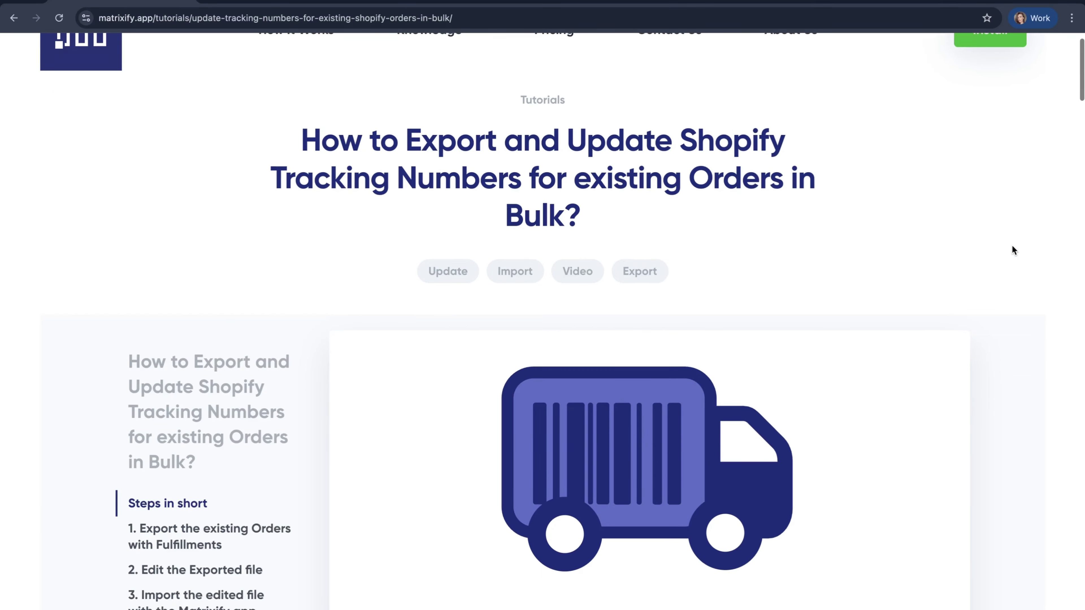
{"action": "scroll", "coordinate": [1014, 251], "scroll_direction": "down", "scroll_amount": 7}
{"action": "scroll", "coordinate": [1013, 250], "scroll_direction": "down", "scroll_amount": 10}
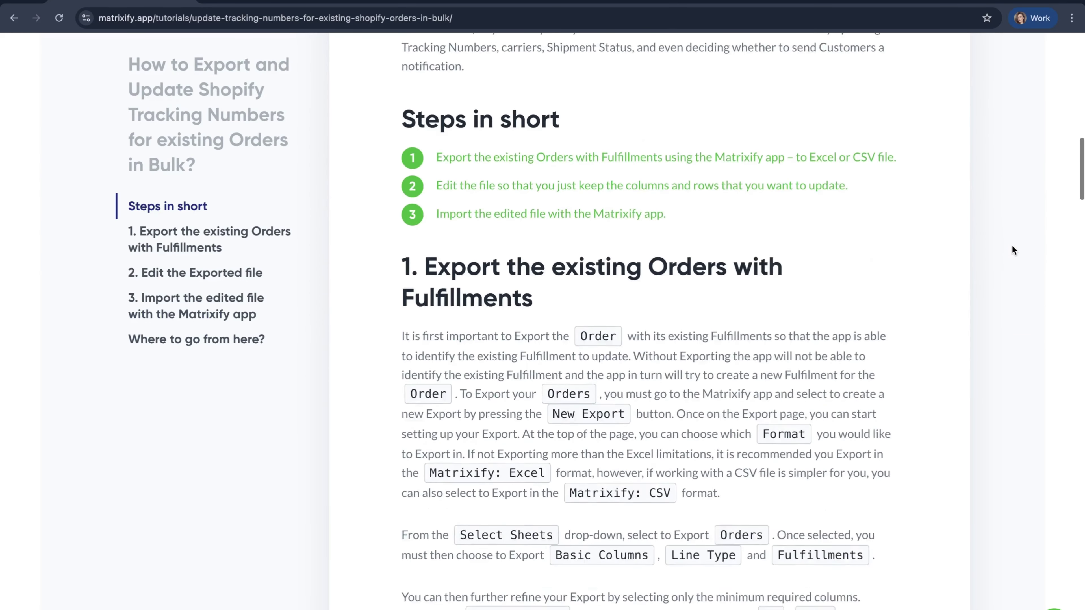
{"action": "scroll", "coordinate": [1013, 247], "scroll_direction": "down", "scroll_amount": 15}
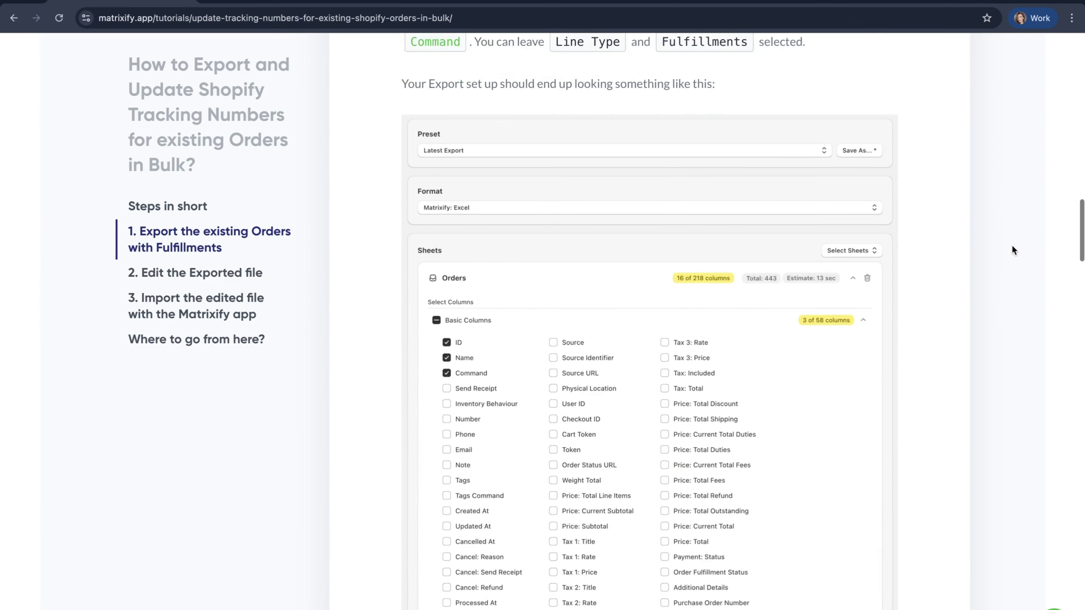
{"action": "scroll", "coordinate": [1014, 250], "scroll_direction": "down", "scroll_amount": 10}
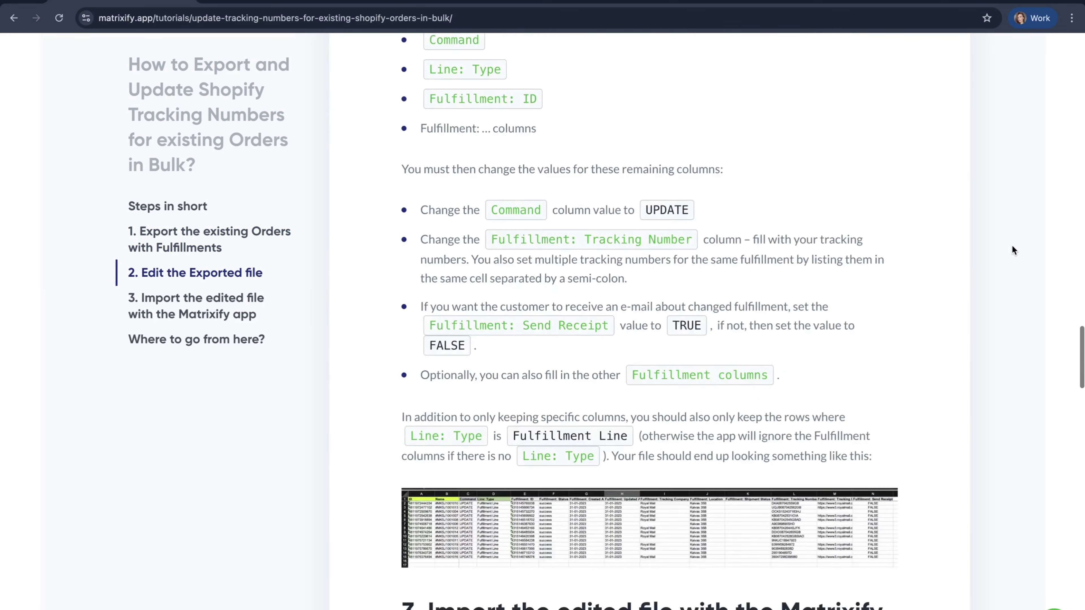
{"action": "scroll", "coordinate": [1012, 247], "scroll_direction": "down", "scroll_amount": 10}
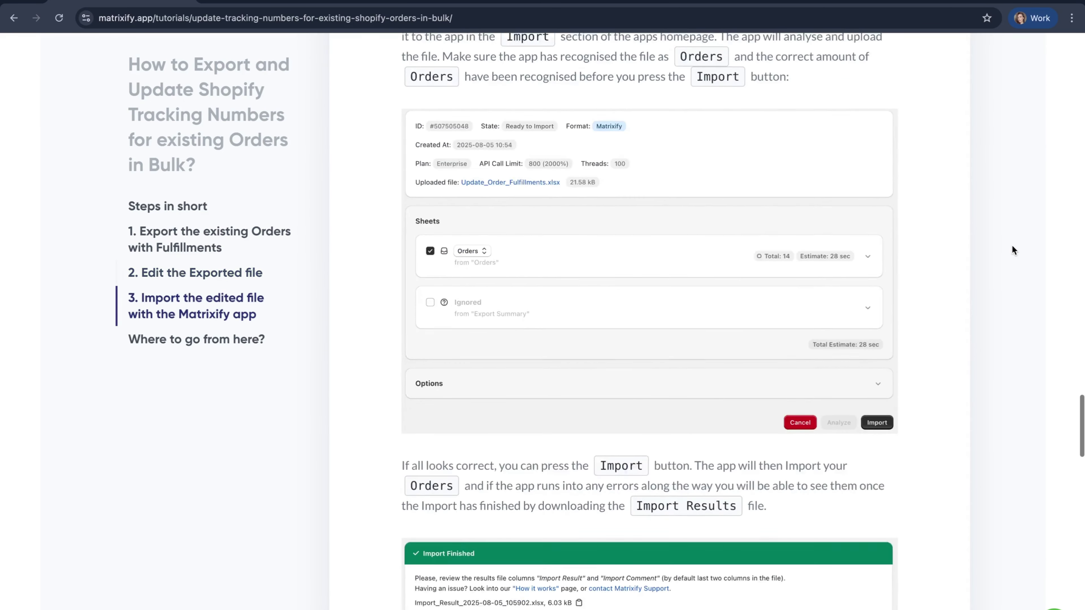
{"action": "scroll", "coordinate": [1014, 250], "scroll_direction": "down", "scroll_amount": 5}
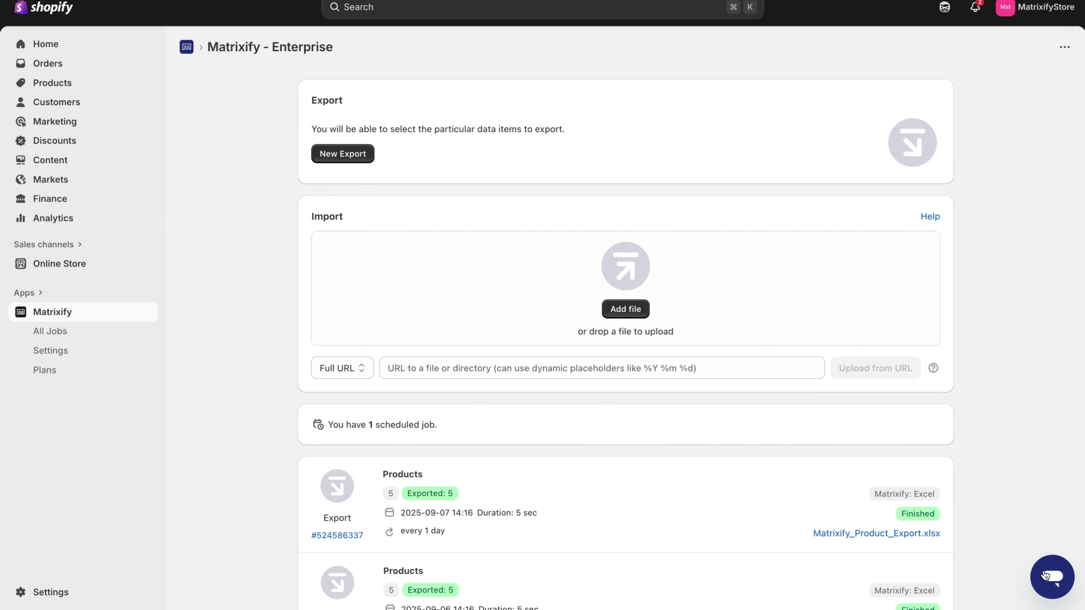
Open Matrixify's support chat and resume the existing conversation with Maibo
{"action": "left_click", "coordinate": [1052, 576]}
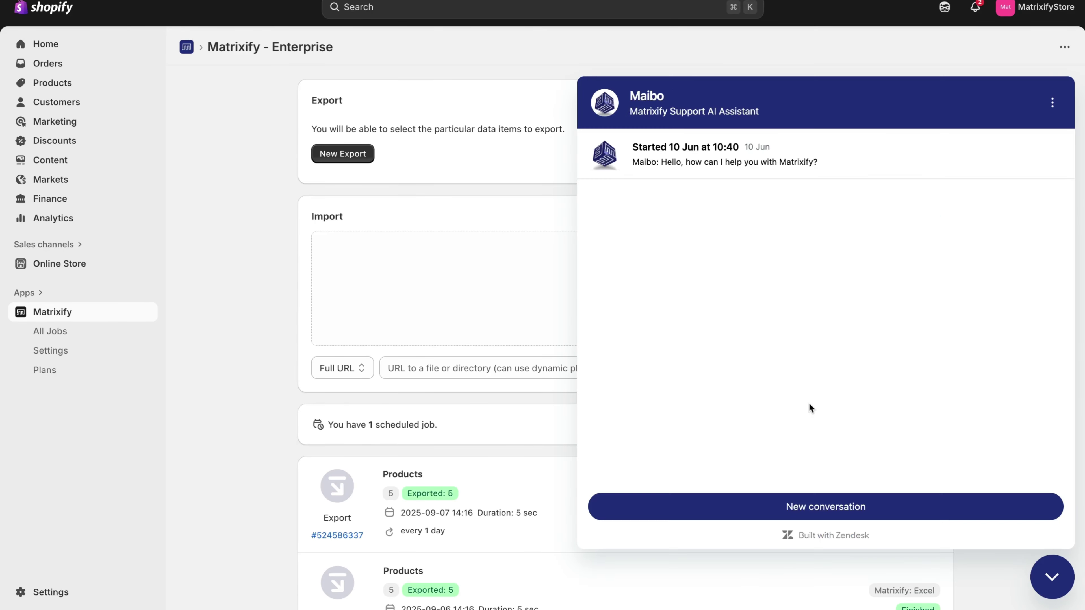
{"action": "left_click", "coordinate": [723, 169]}
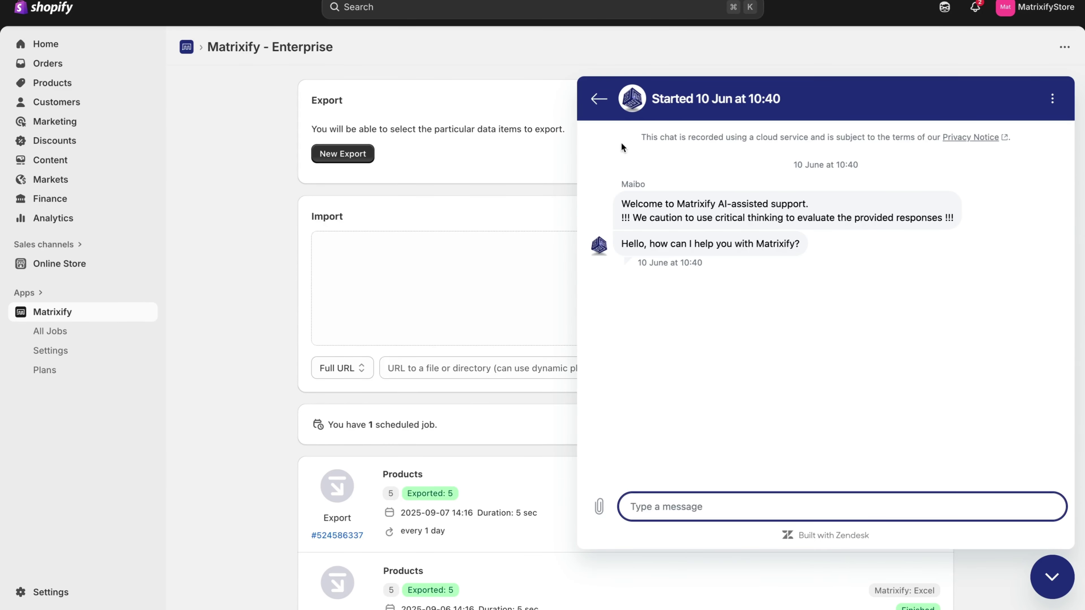